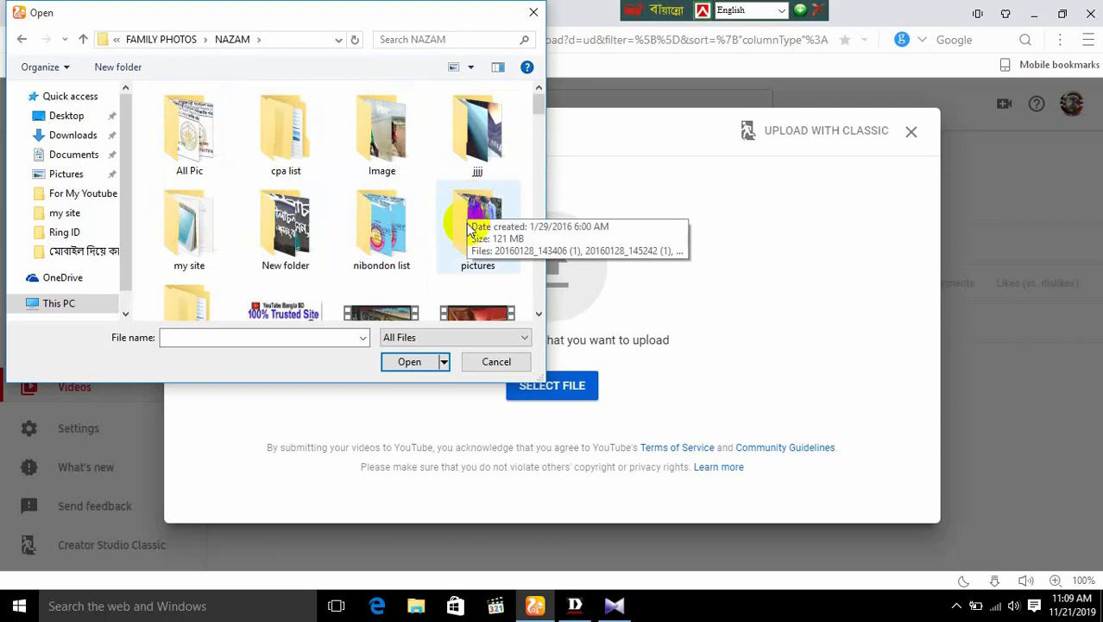
Step: Choose the video "ইউটিউব শুরু করার আগে যে বিষয় গুলো মনে রাগবেন,Youtube SecretsTips" from its subfolder in Youtube Videos for upload
scroll(259, 228, "down", 2)
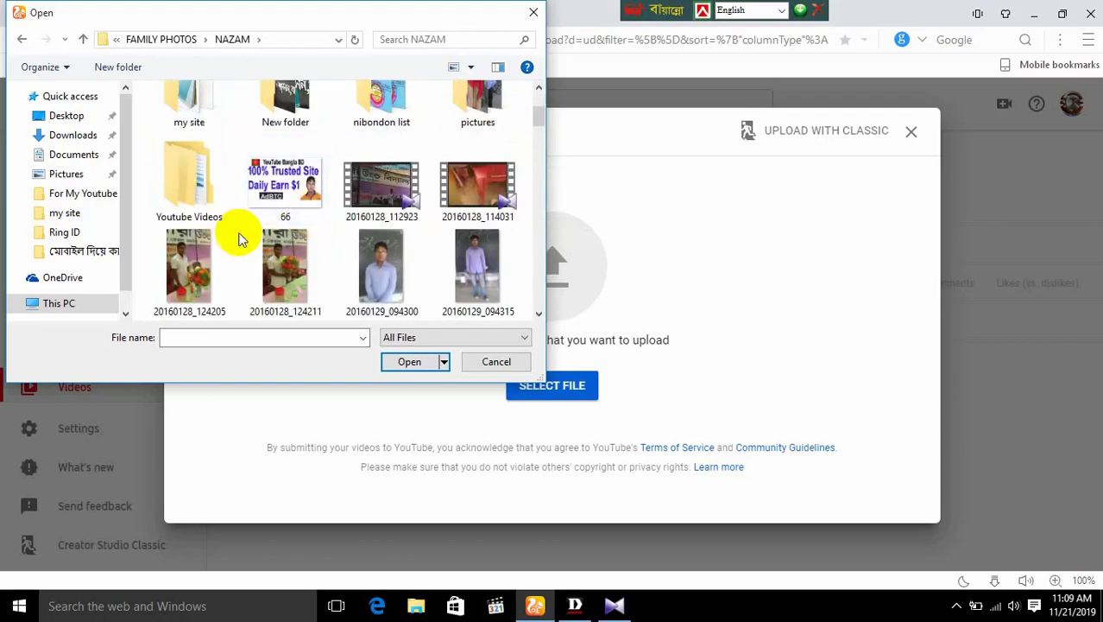
double_click(197, 200)
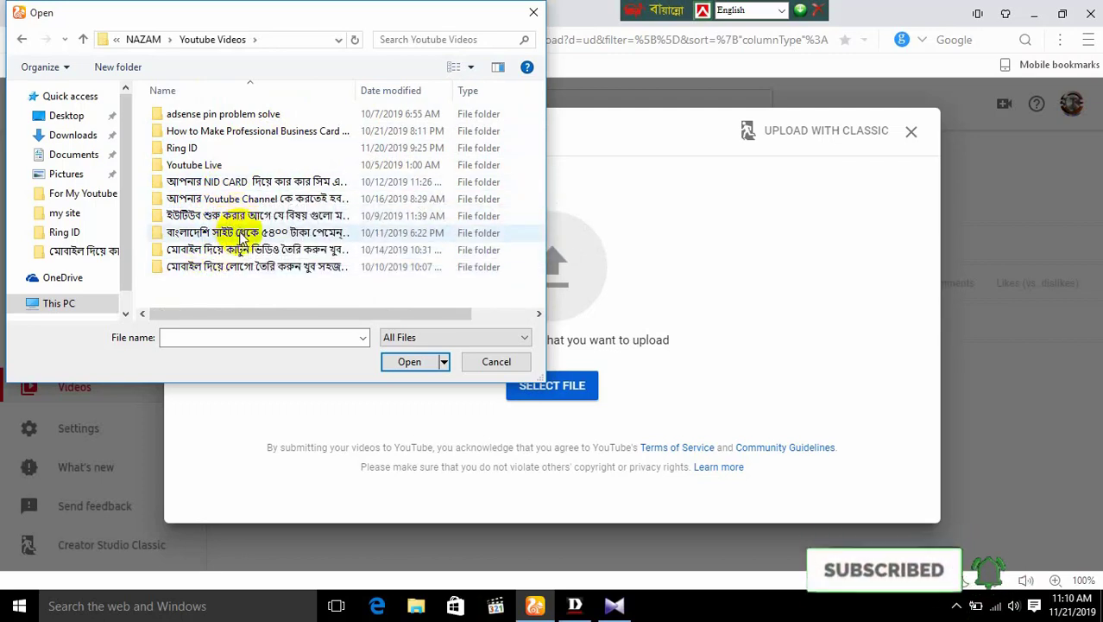
left_click(265, 218)
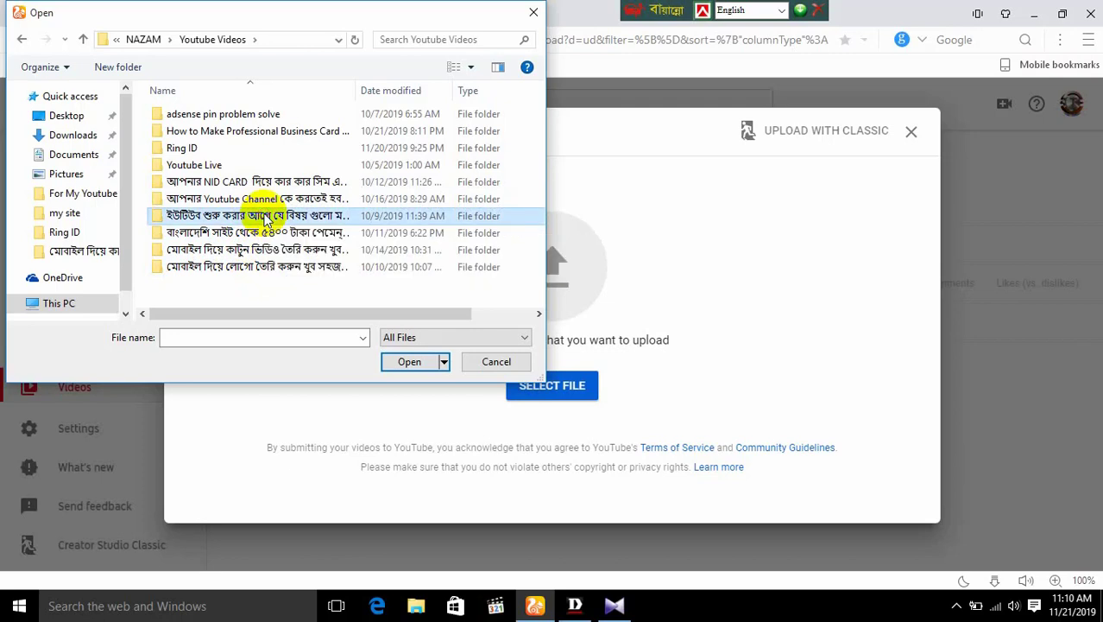
double_click(265, 217)
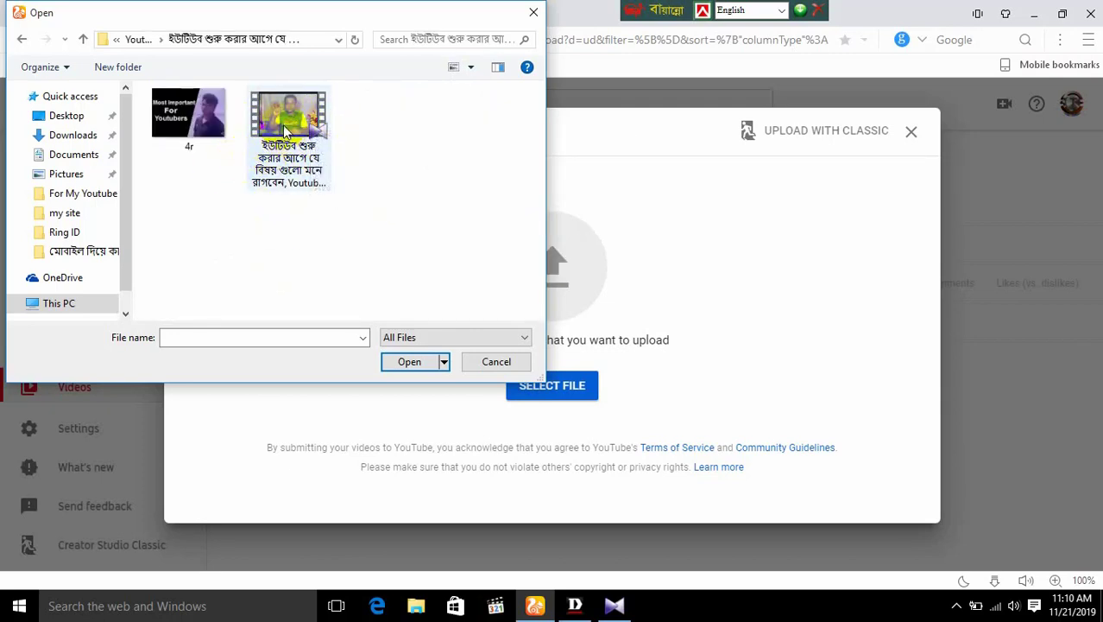
mouse_move(289, 132)
left_mouse_down()
mouse_move(362, 177)
mouse_move(684, 298)
mouse_move(357, 193)
mouse_move(278, 127)
left_mouse_up()
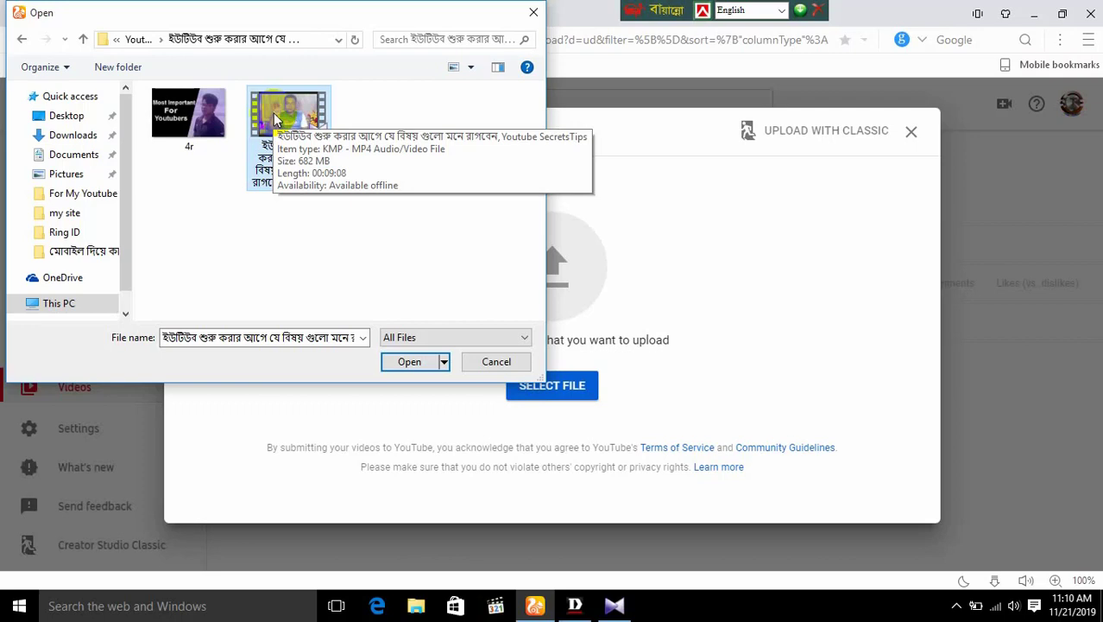
double_click(275, 131)
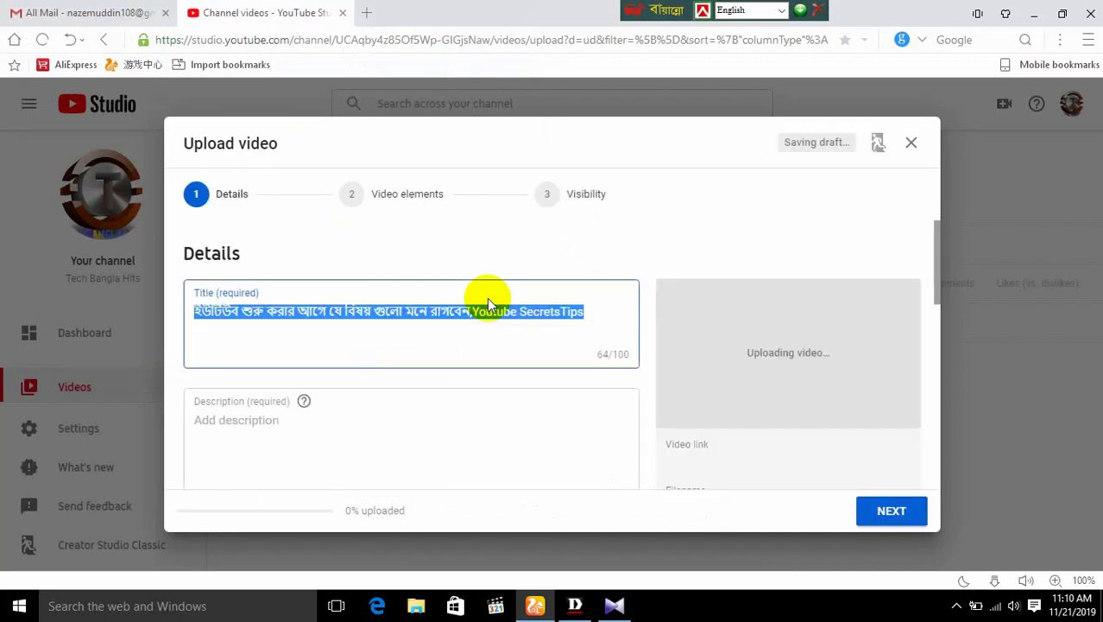
Step: Switch the Bangla typing tool's input mode to Unicode
left_click(240, 311)
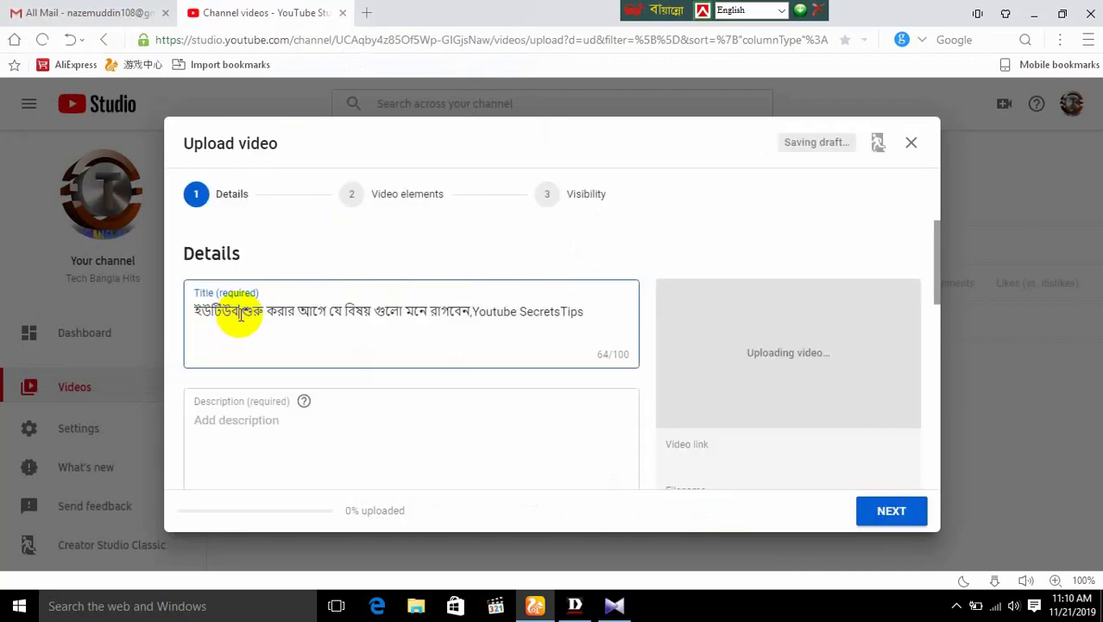
left_click(591, 313)
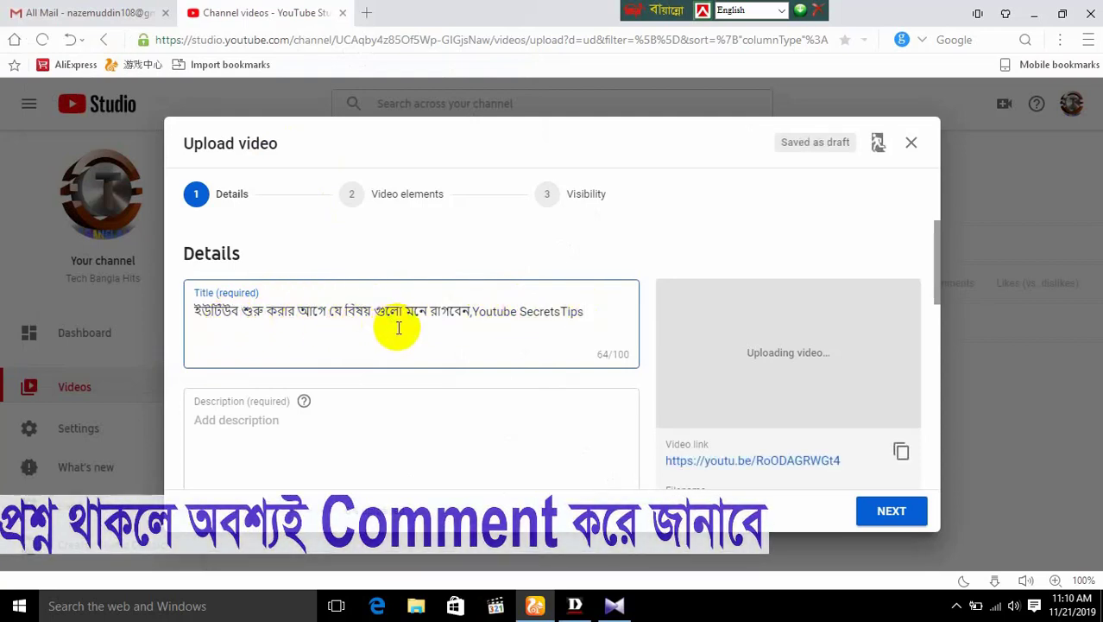
left_click(781, 10)
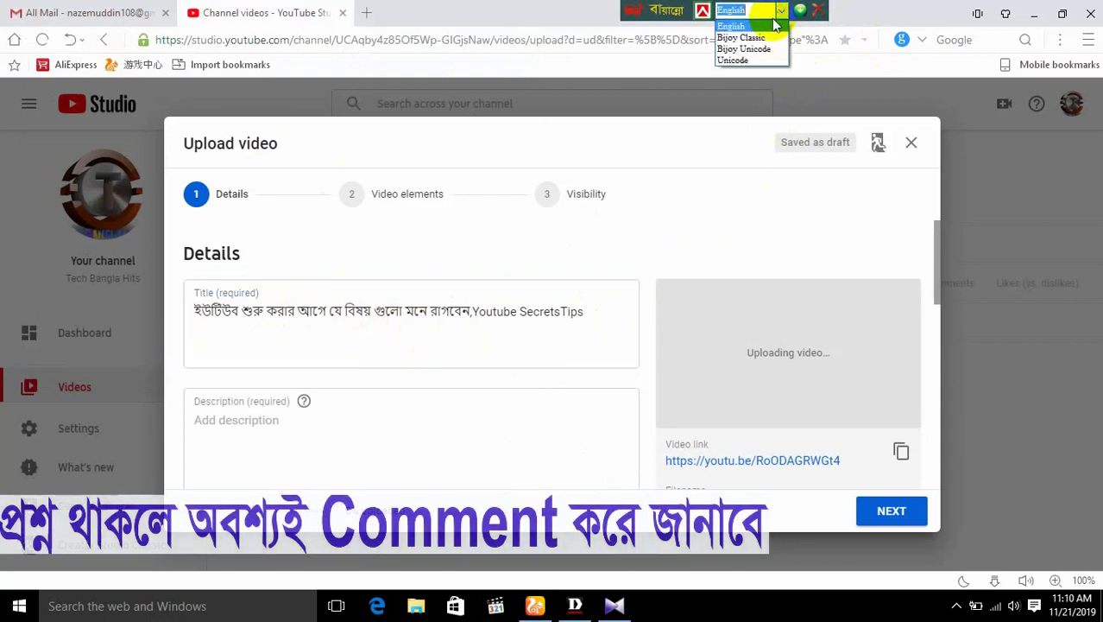
left_click(745, 58)
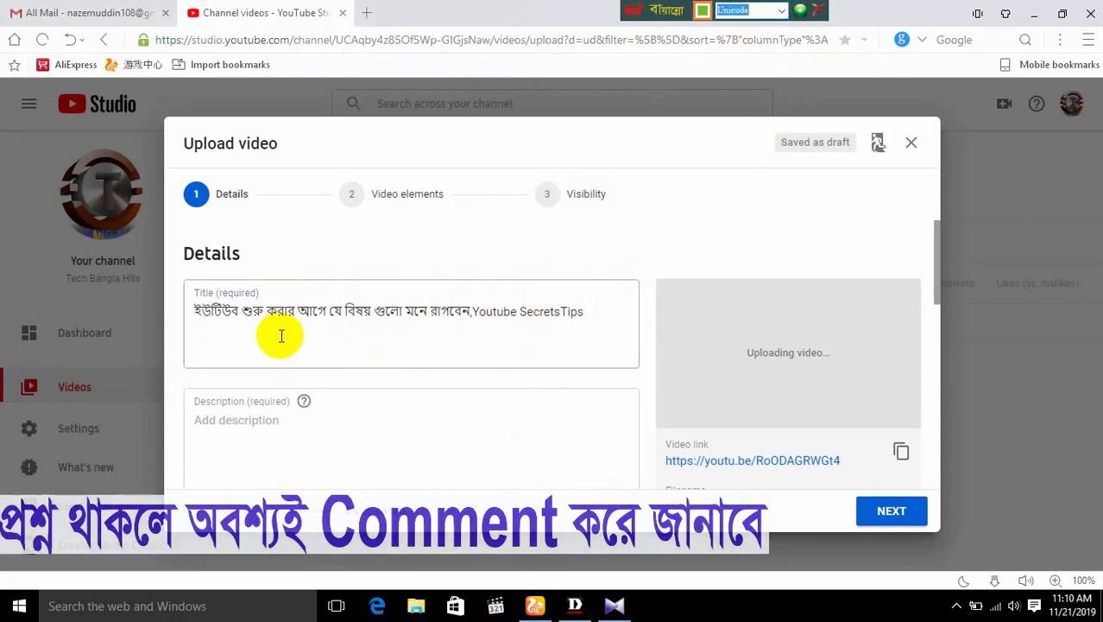
Step: Delete "Youtube SecretsTips" from the end of the video title
left_click(585, 315)
left_click_drag(585, 315, 467, 315)
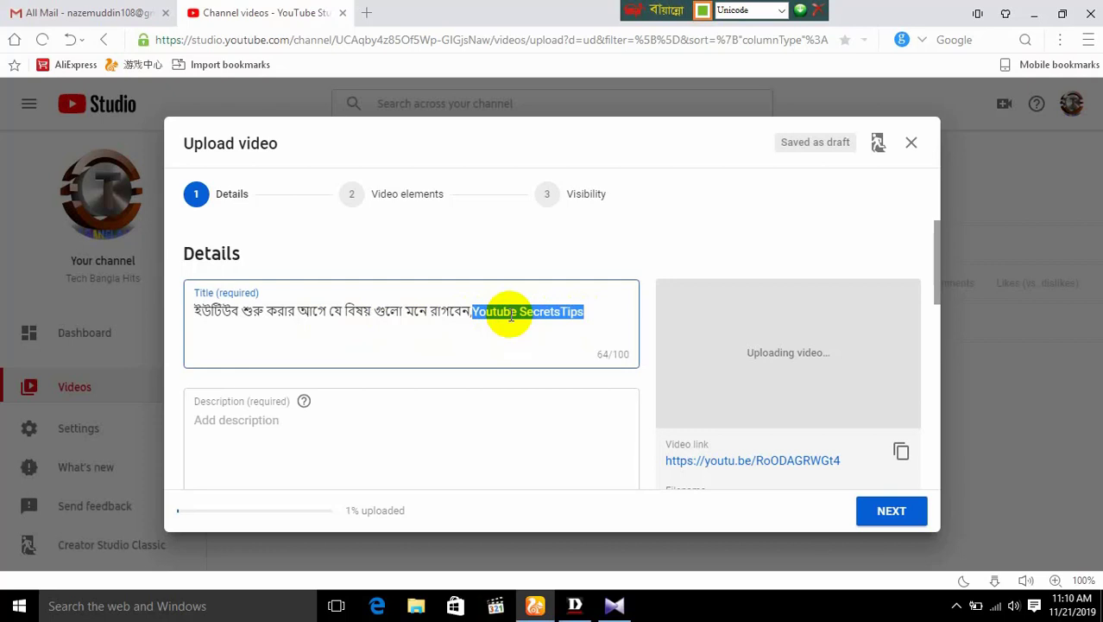
type("ভ")
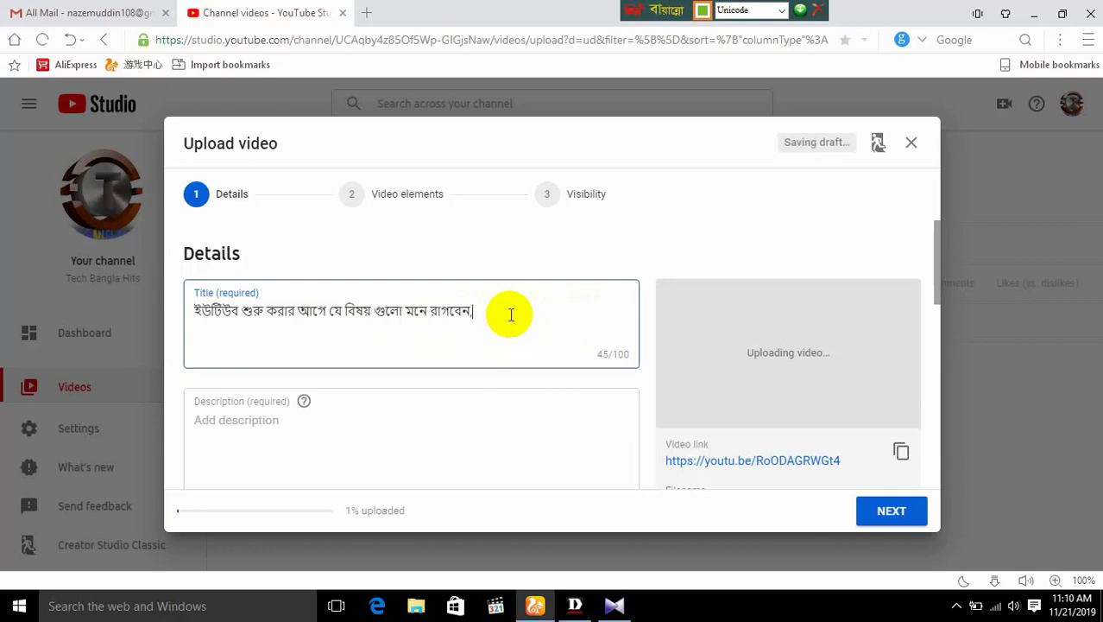
Step: Switch the typing tool's input mode to English and append "Thst is Very Important" to the video title
left_click(781, 11)
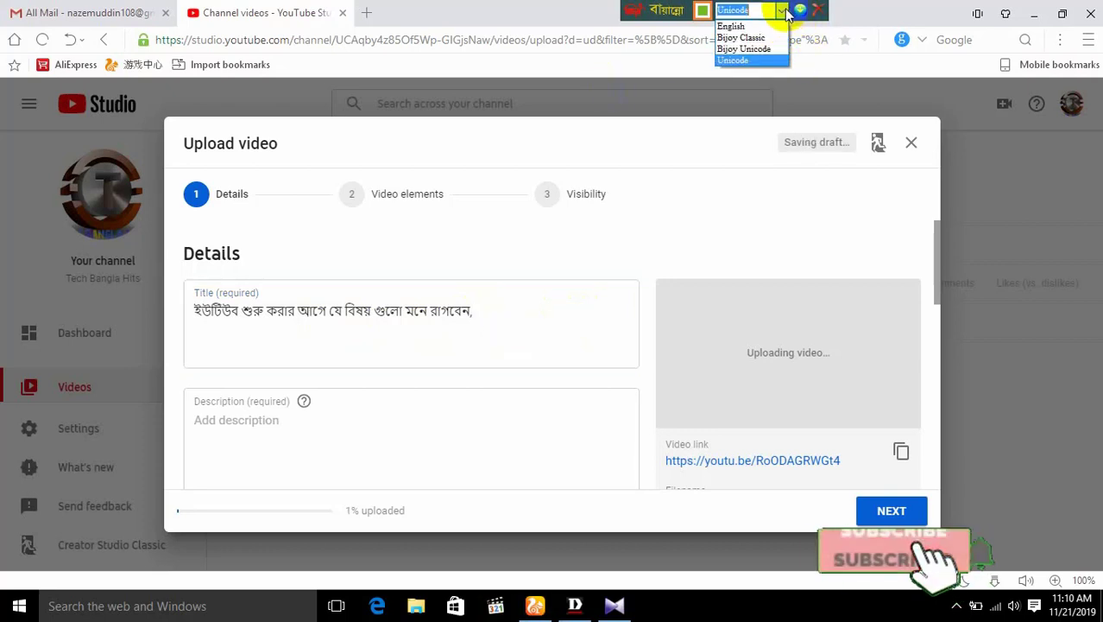
left_click(767, 26)
left_click(518, 301)
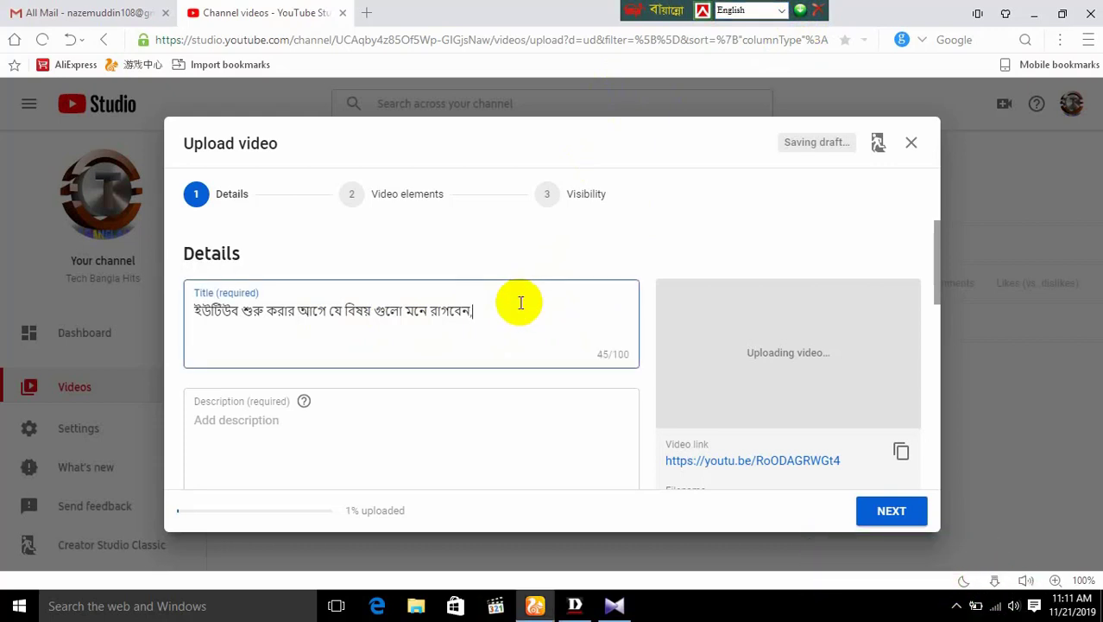
type("How")
key("BackSpace")
key("BackSpace")
key("BackSpace")
type("Thst is Very Important")
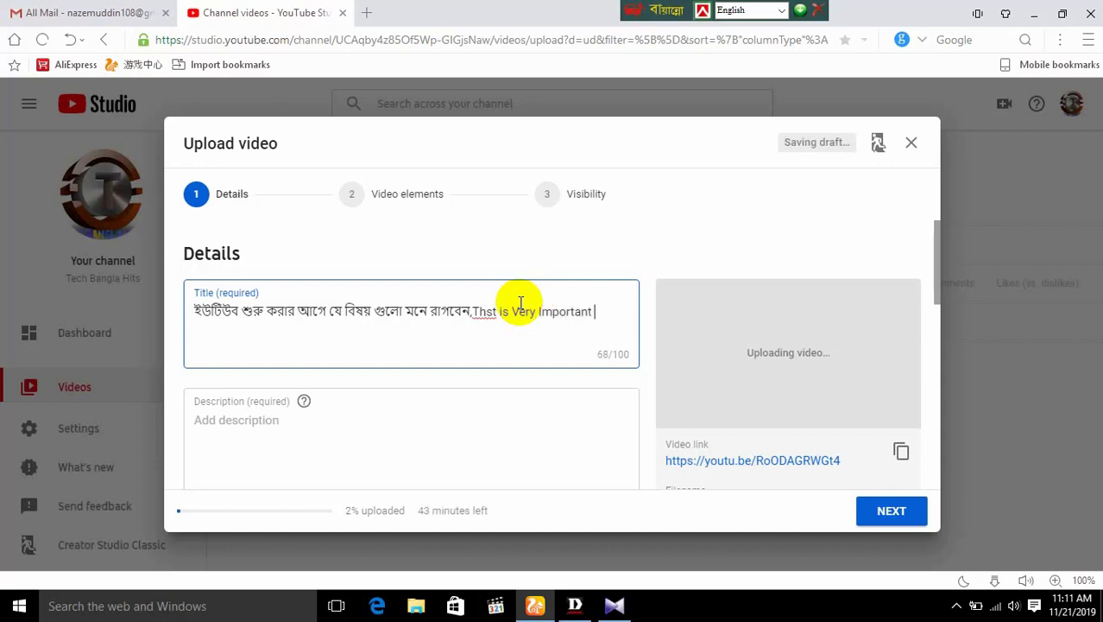
Step: Extend the video title with "For Start Youtube"
type(" Fo")
key("BackSpace")
key("BackSpace")
type("or Start ")
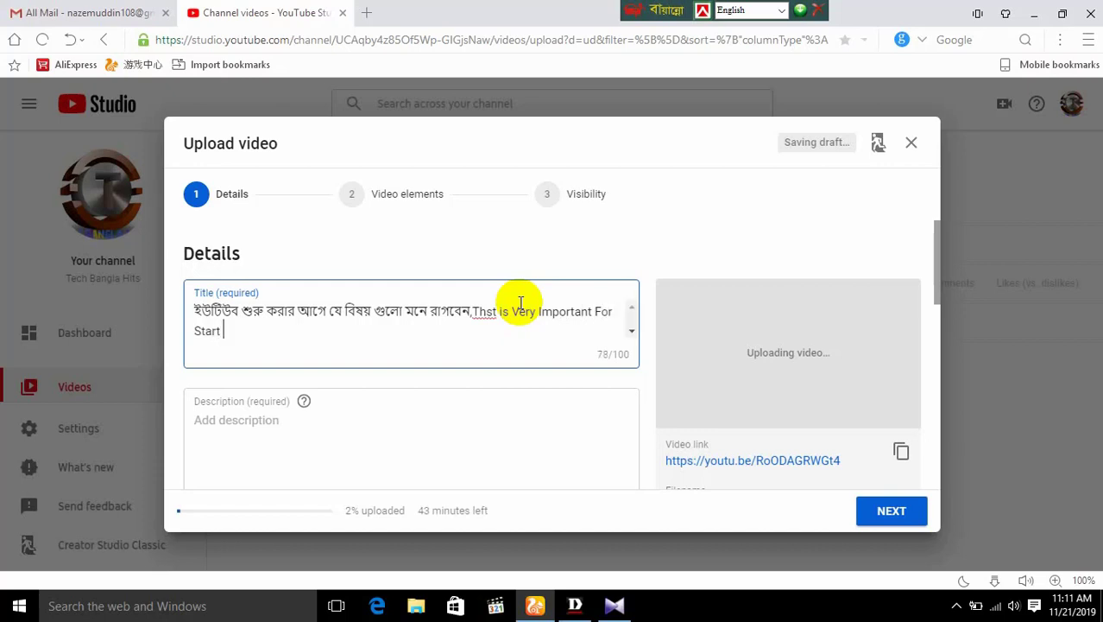
type("Youtuv")
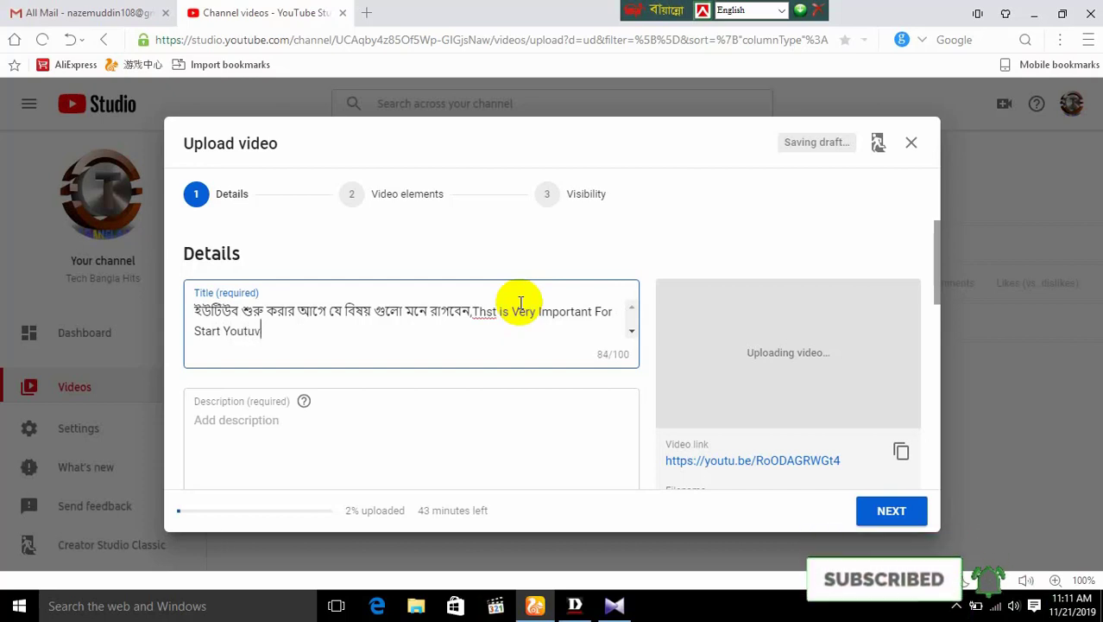
key("BackSpace")
type("be")
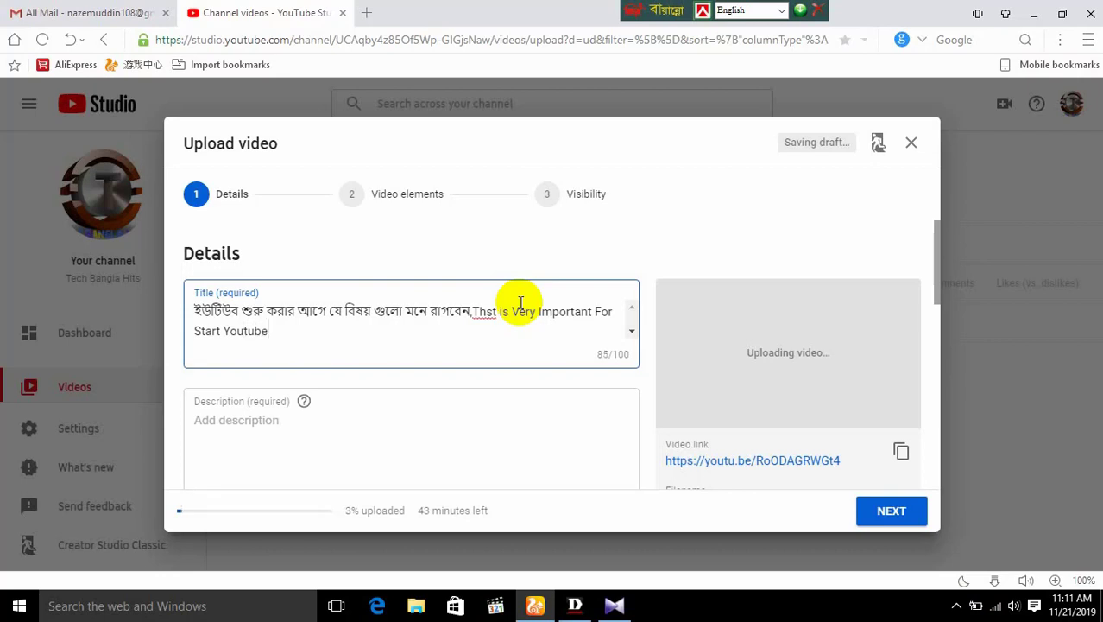
Step: Try to append "Tech Bangla HIts" to the end of the video title
type(" Bangla")
key("BackSpace")
key("BackSpace")
key("BackSpace")
key("BackSpace")
key("BackSpace")
key("BackSpace")
key("BackSpace")
type("Tech V")
key("BackSpace")
key("BackSpace")
type("Bangla ")
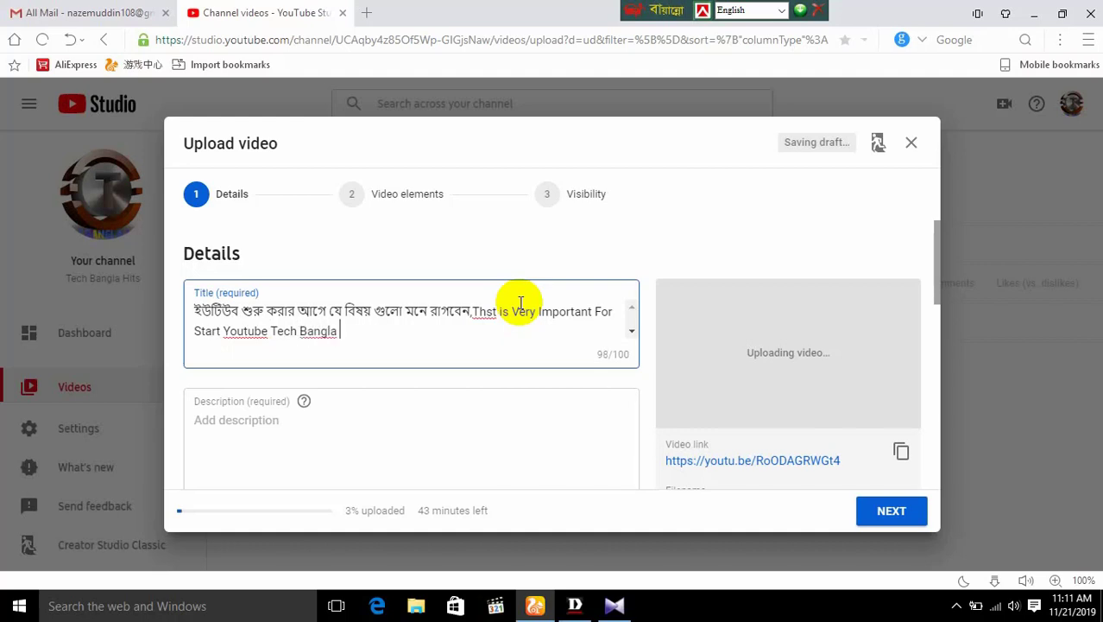
type("HIts")
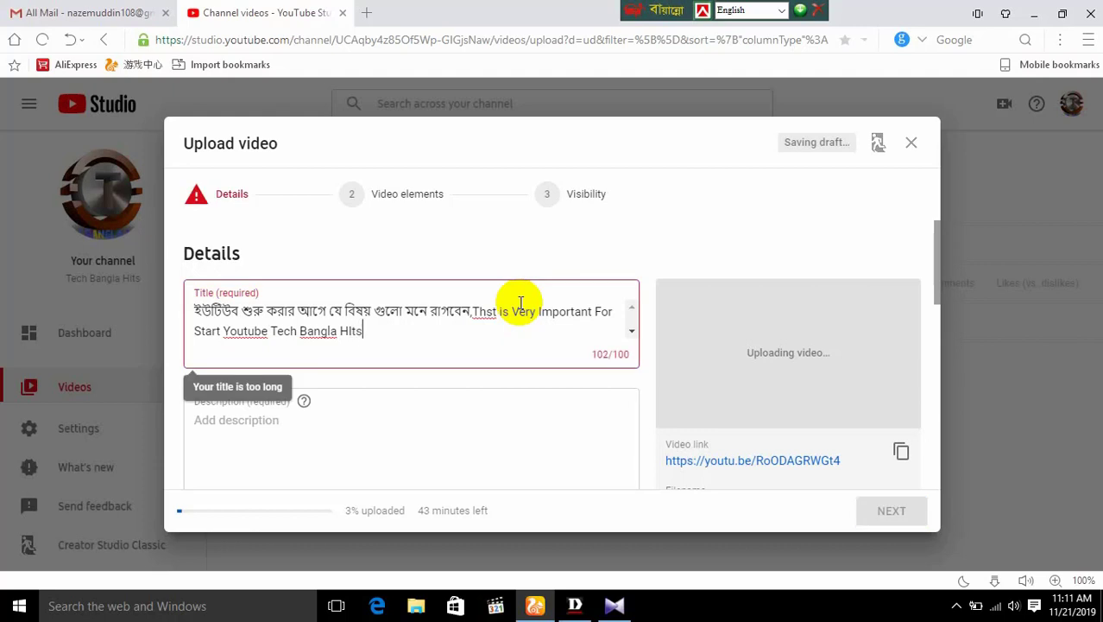
Step: Remove "Tech Bangla HIts" from the video title so it ends with "Start Youtube"
key("BackSpace")
key("BackSpace")
key("BackSpace")
key("BackSpace")
key("BackSpace")
key("BackSpace")
key("BackSpace")
key("BackSpace")
key("BackSpace")
key("BackSpace")
key("BackSpace")
key("BackSpace")
key("BackSpace")
key("BackSpace")
key("BackSpace")
key("BackSpace")
key("BackSpace")
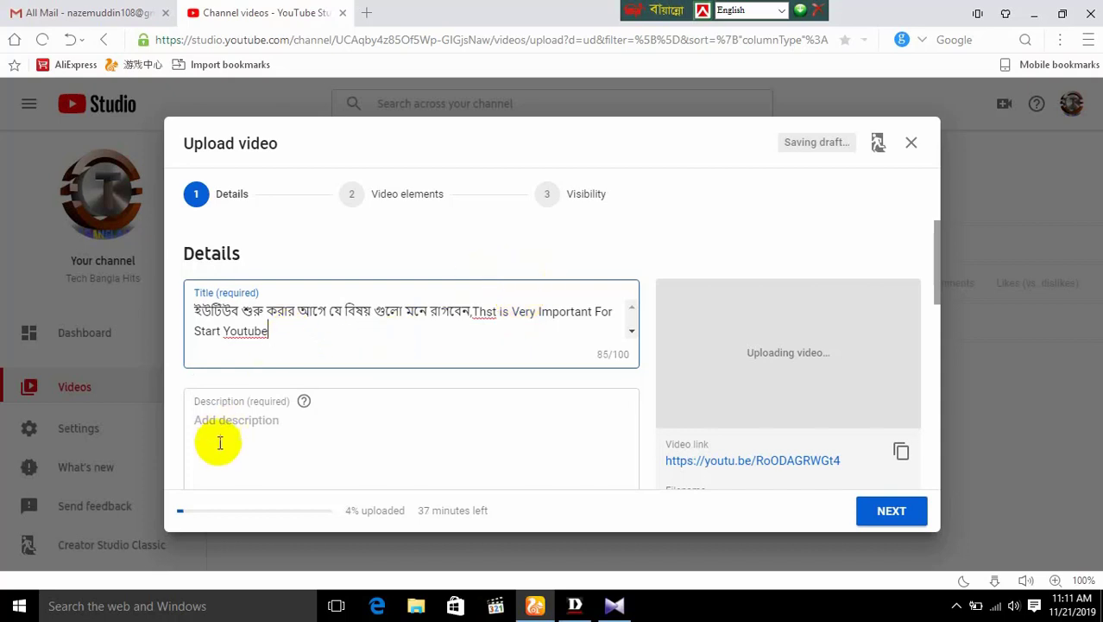
Step: Copy the entire video title and paste it into the description
scroll(389, 431, "down", 5)
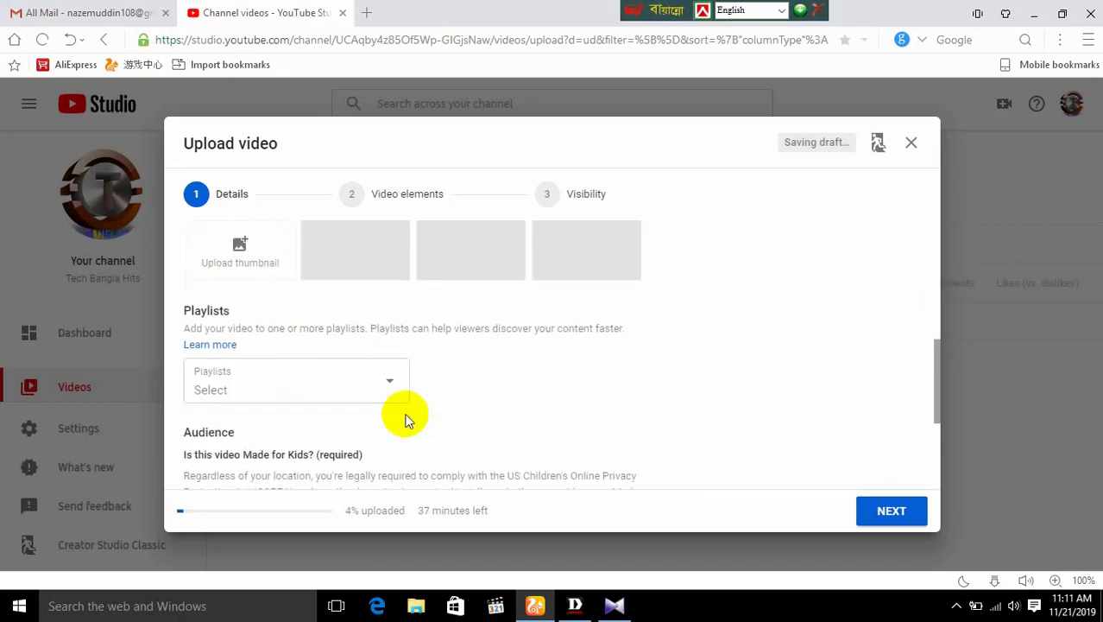
scroll(406, 418, "up", 5)
scroll(407, 418, "up", 2)
scroll(407, 419, "down", 1)
scroll(413, 409, "up", 1)
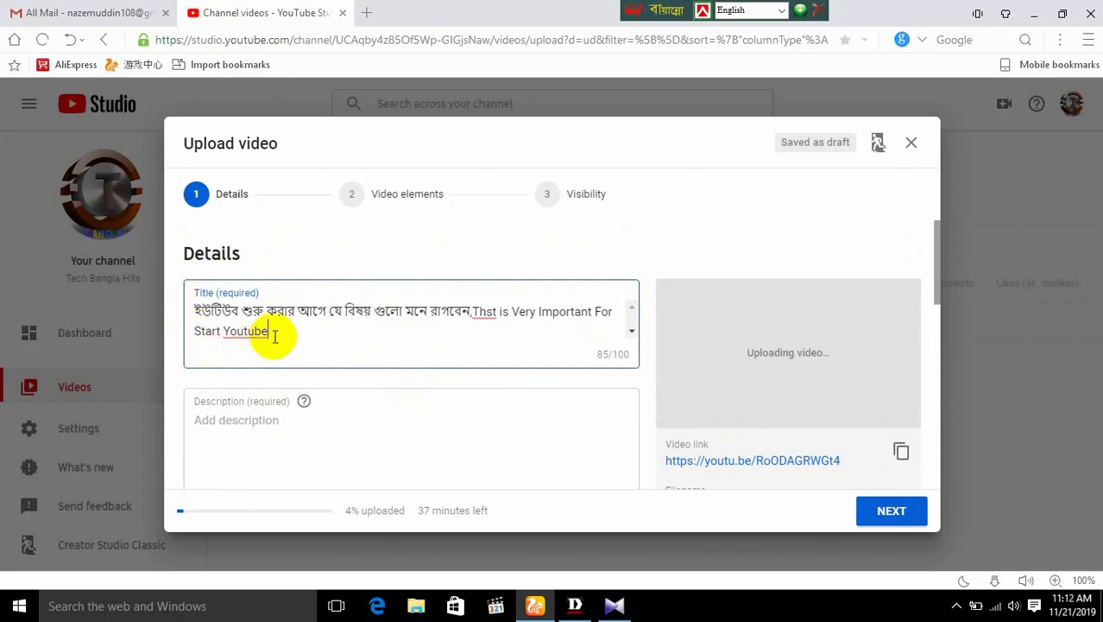
left_click_drag(275, 337, 185, 301)
right_click(213, 319)
left_click(246, 345)
right_click(262, 421)
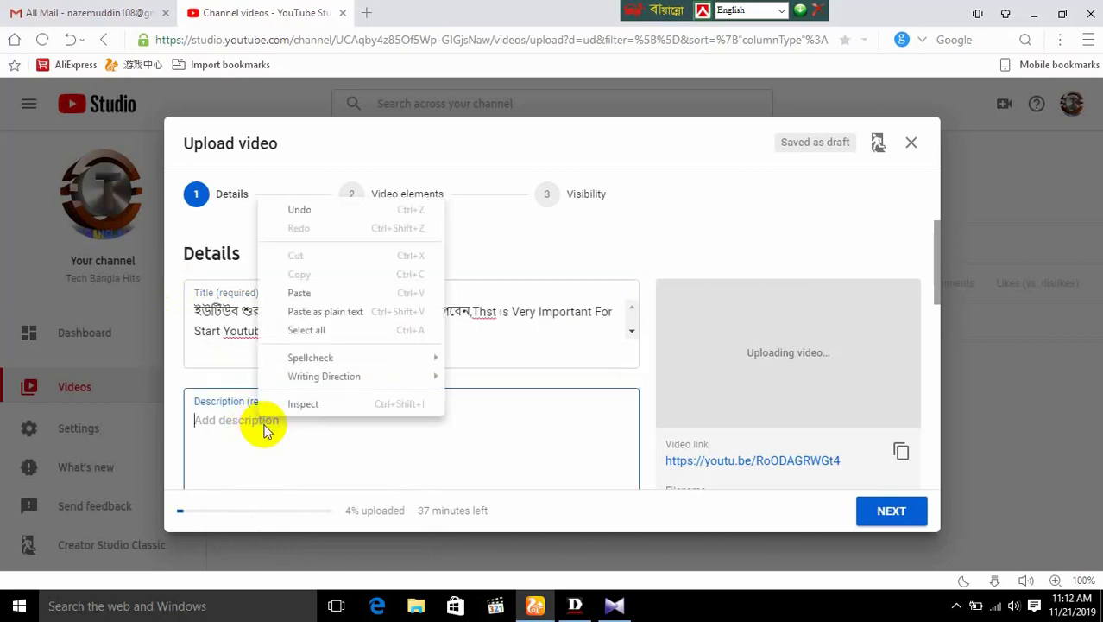
left_click(327, 292)
Step: Append ",,This is very important for new youtubers...." to the description
type(",")
type(",This")
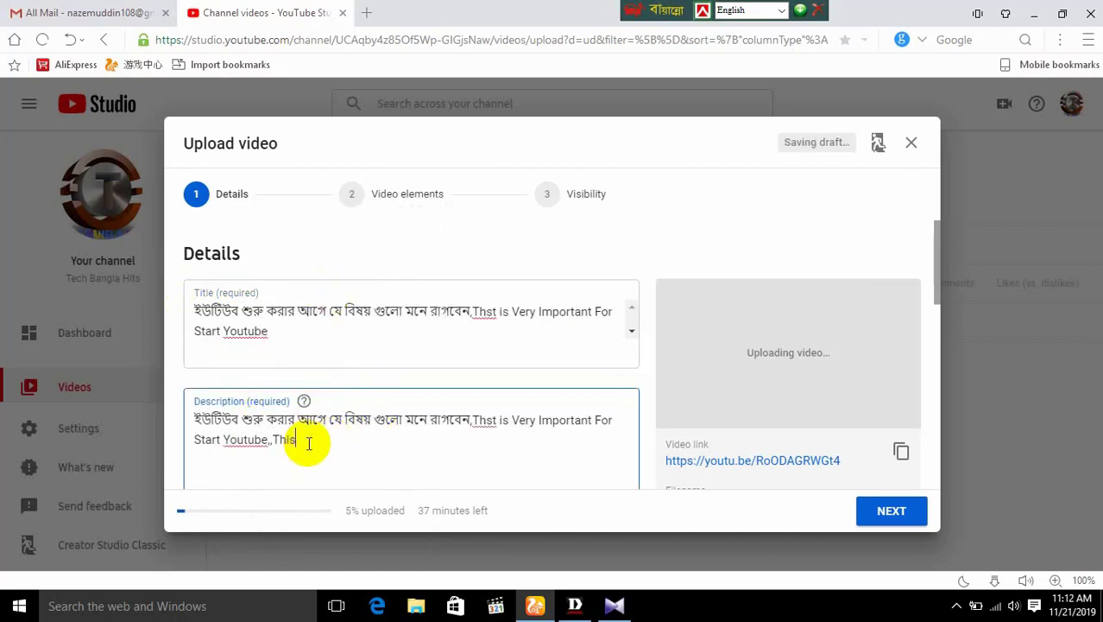
type(" is very improtant for new ;y")
key("BackSpace")
key("BackSpace")
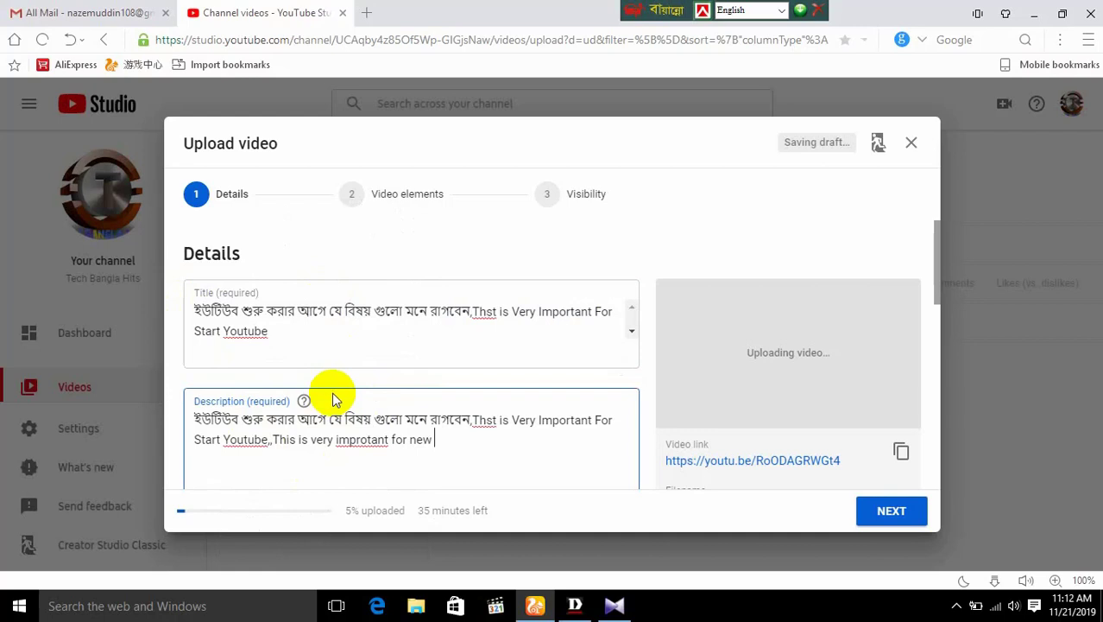
key("BackSpace")
key("BackSpace")
key("BackSpace")
key("BackSpace")
key("BackSpace")
key("BackSpace")
key("BackSpace")
key("BackSpace")
key("BackSpace")
key("BackSpace")
key("BackSpace")
key("BackSpace")
key("BackSpace")
key("BackSpace")
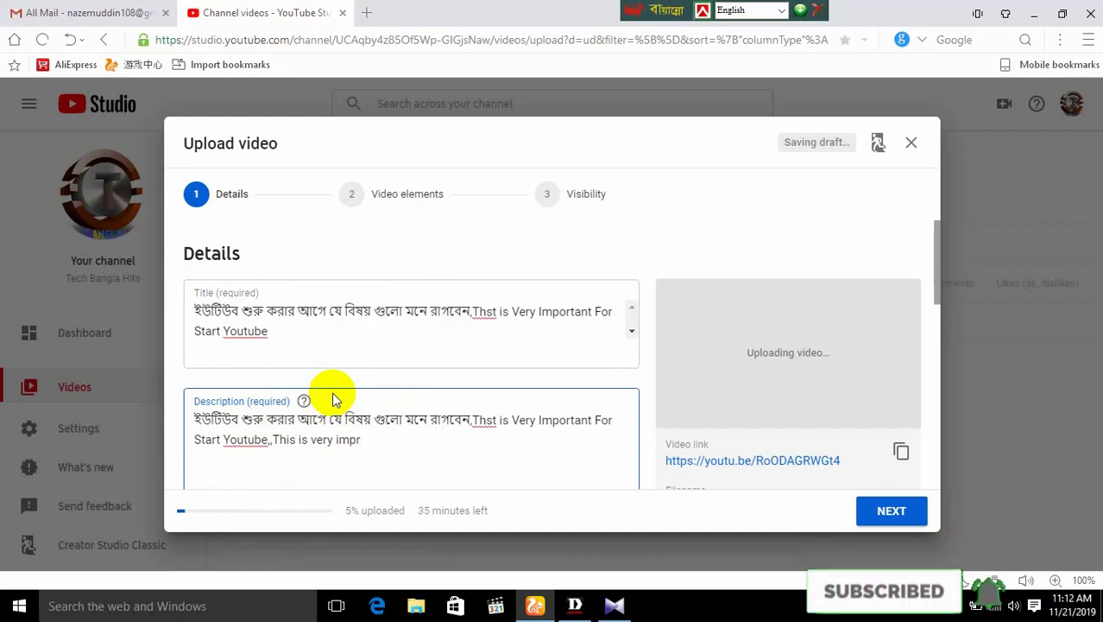
key("BackSpace")
type("ortant for new youtubers....")
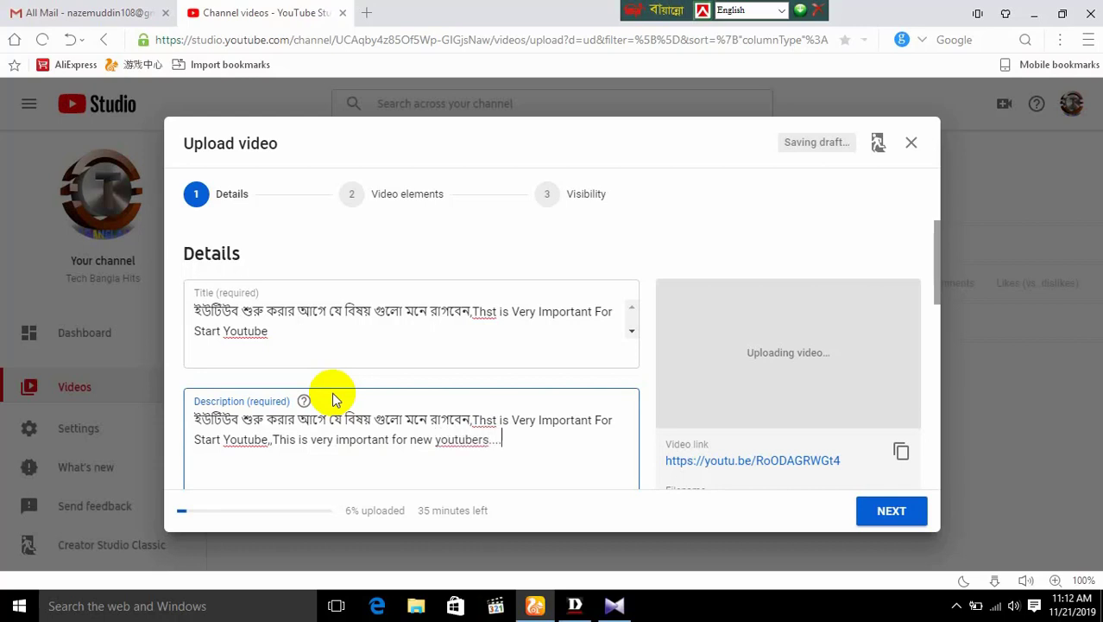
Step: Switch to File Explorer and open the text file "my details" from the For My Youtube folder on drive E:
left_click(415, 610)
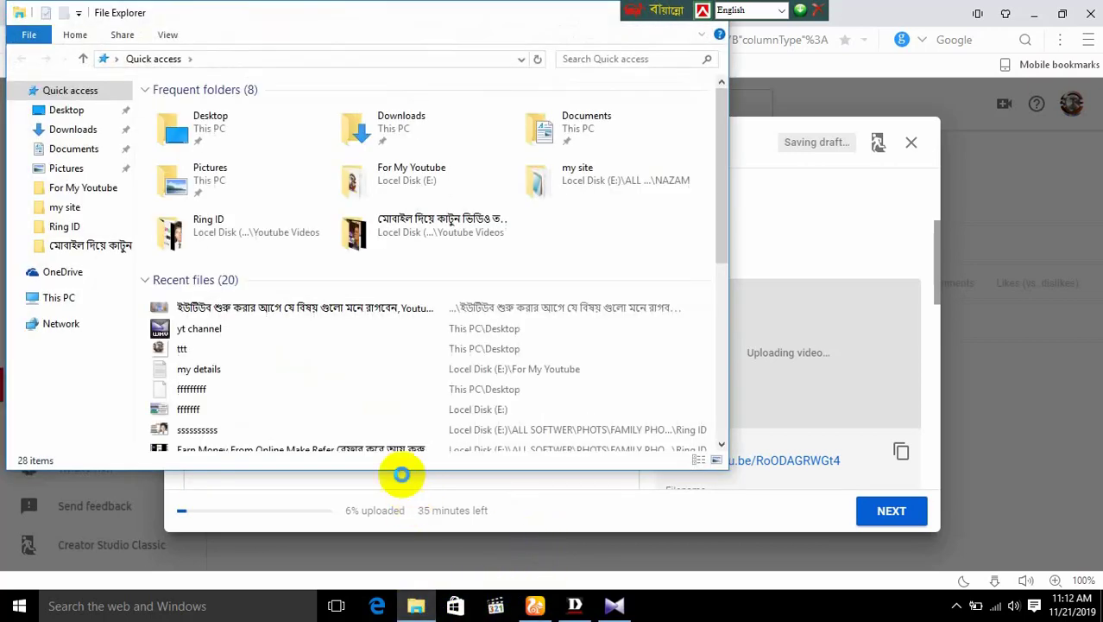
left_click(60, 297)
double_click(221, 316)
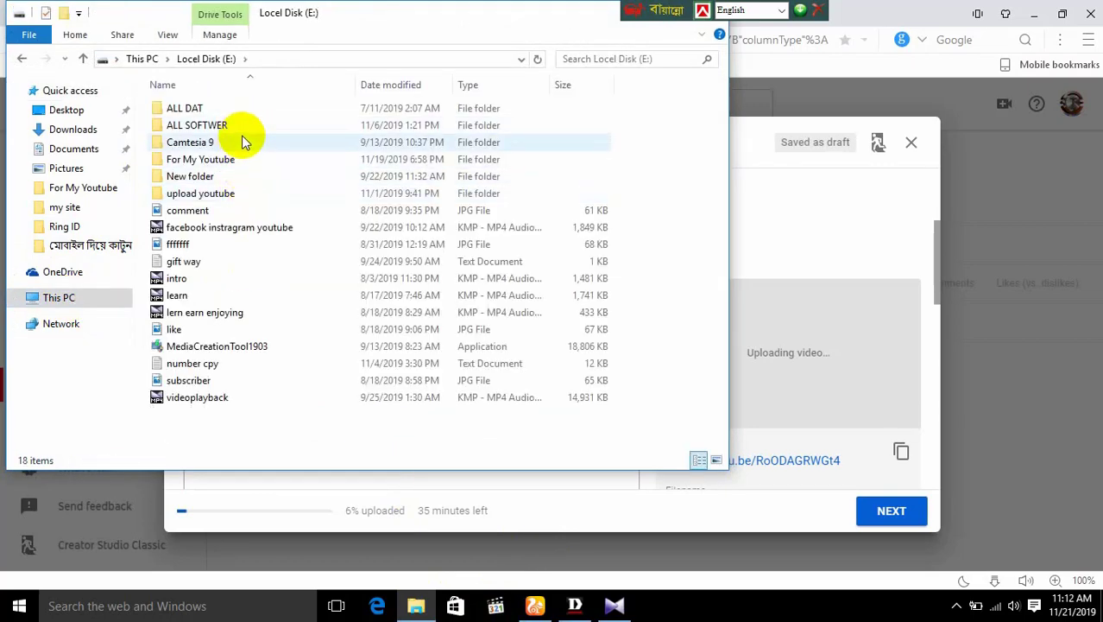
left_click(239, 164)
double_click(239, 164)
double_click(285, 217)
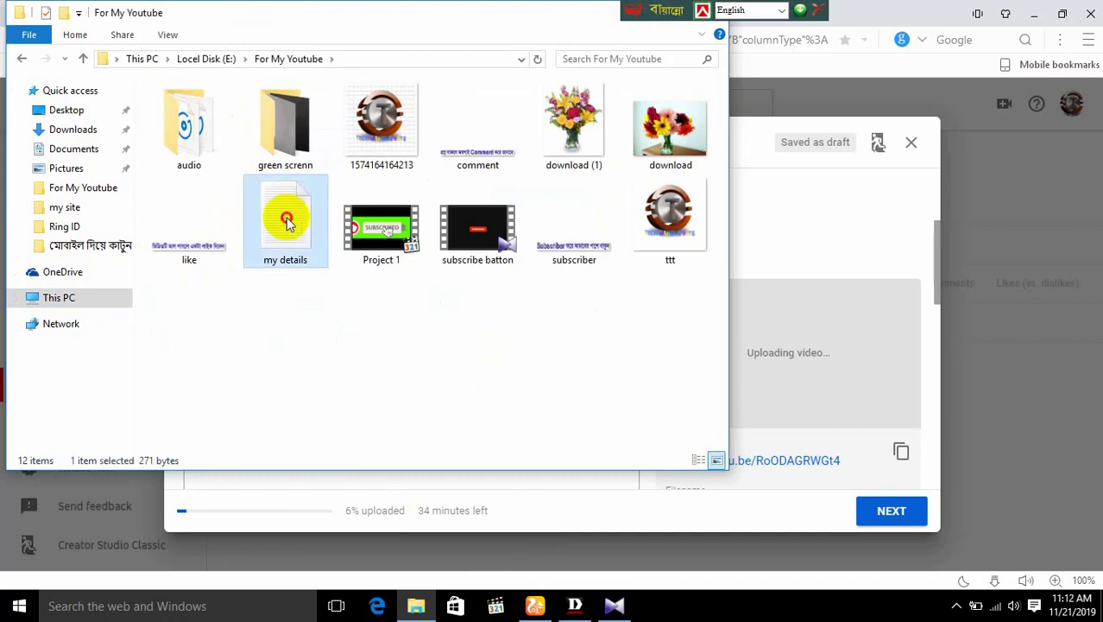
Step: Copy all the social media and website link text from "my details" and close the file
left_click_drag(513, 244, 167, 90)
right_click(288, 126)
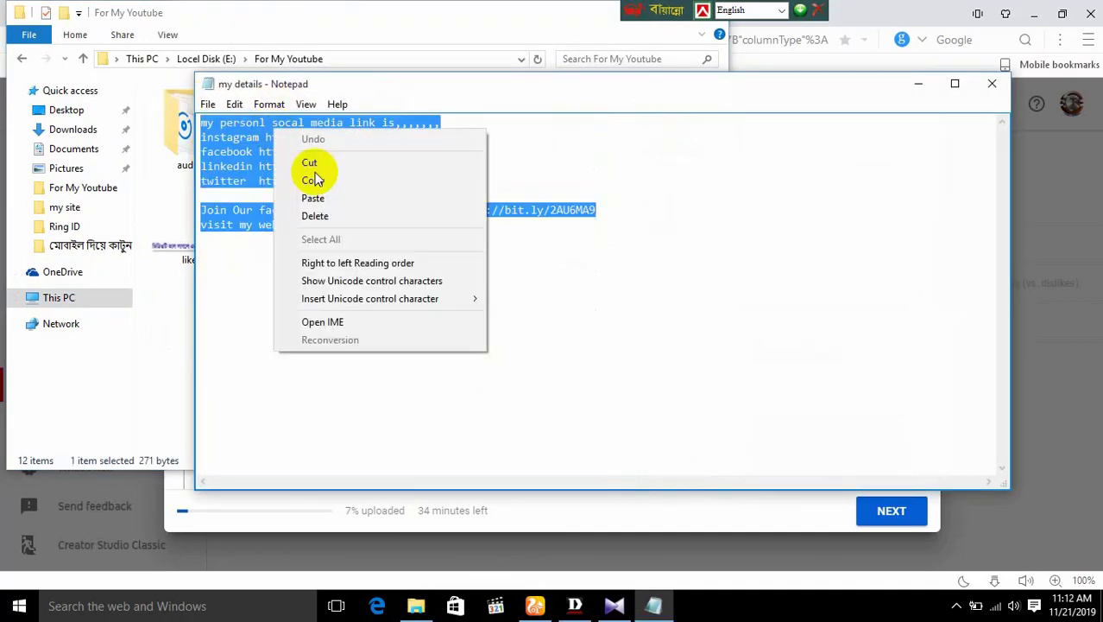
left_click(333, 181)
left_click(988, 90)
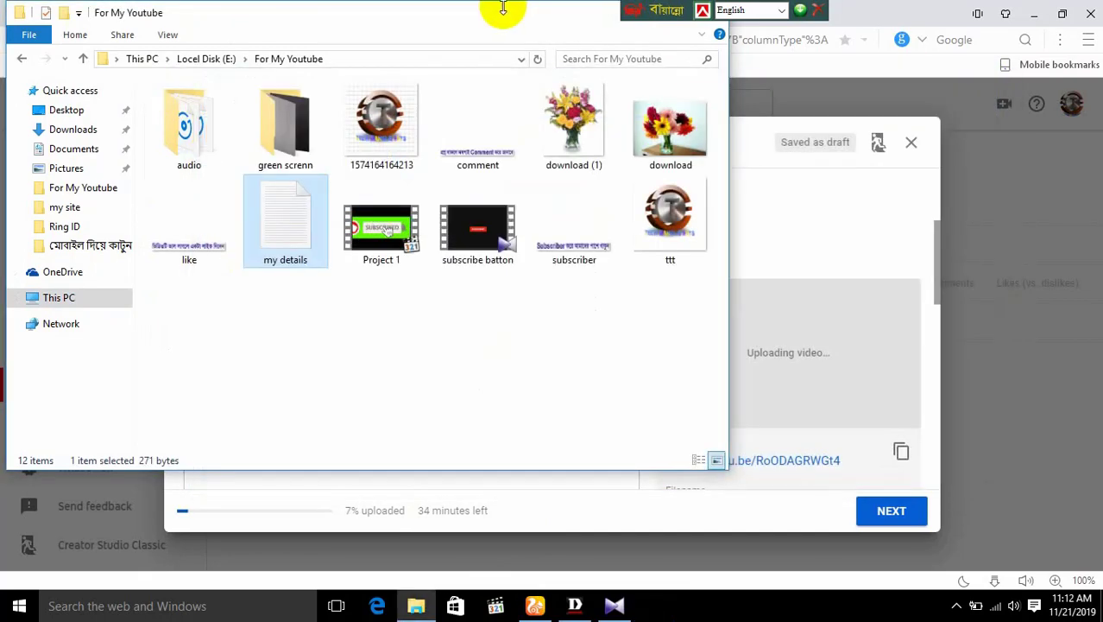
Step: Return to the upload form, paste the copied links below the description text, and add "#Very_important_For_Youtue#" on a new line
left_click_drag(485, 12, 377, 70)
left_click(604, 76)
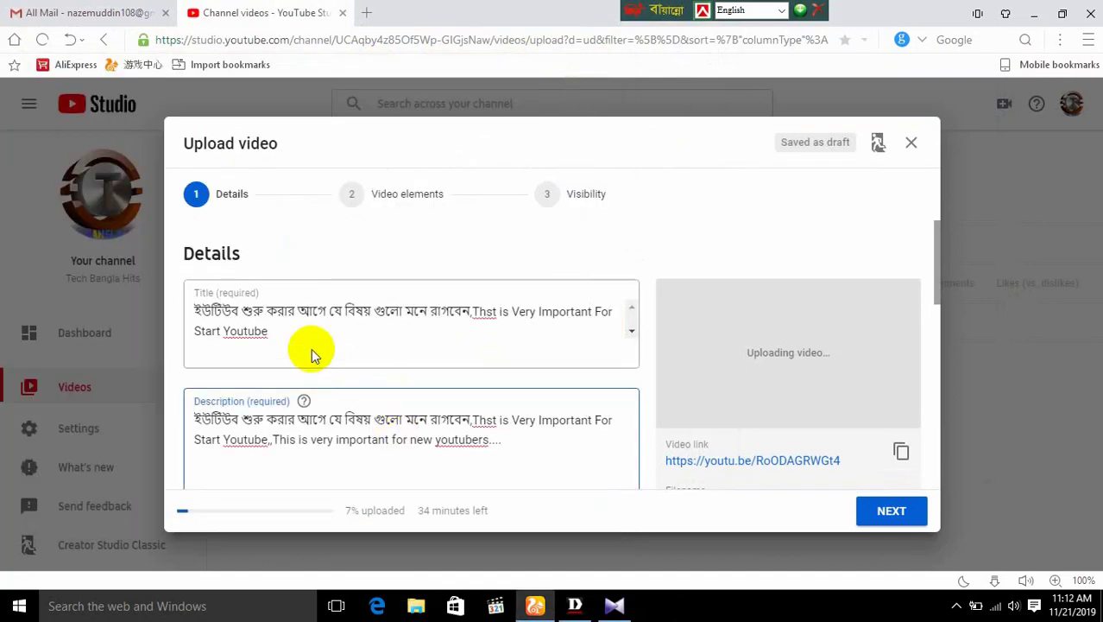
left_click(494, 439)
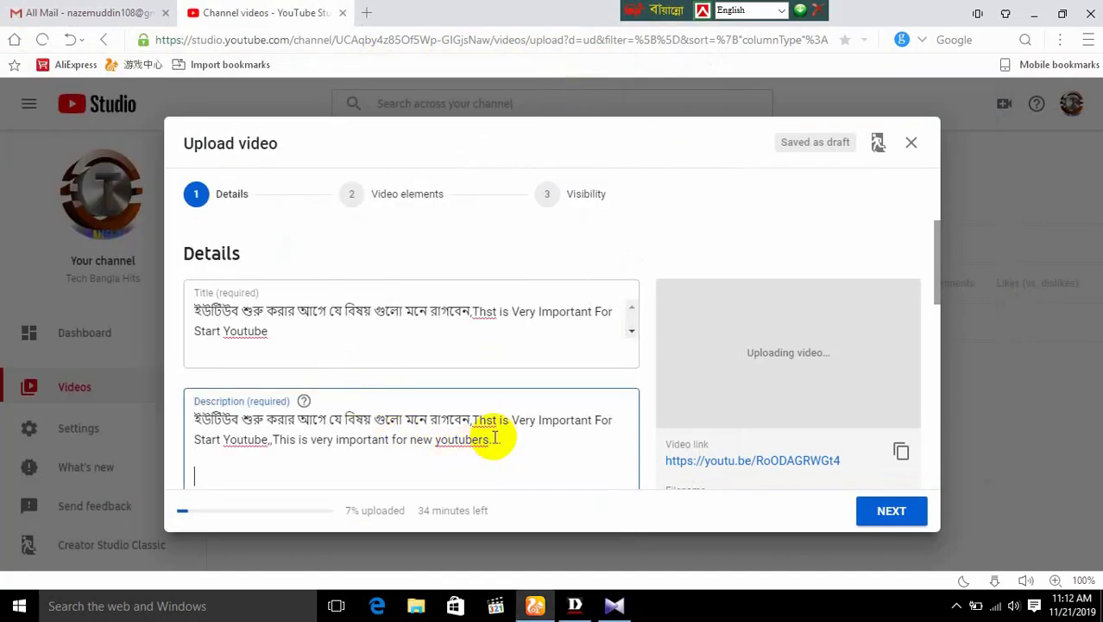
key("ctrl+v")
key("Return")
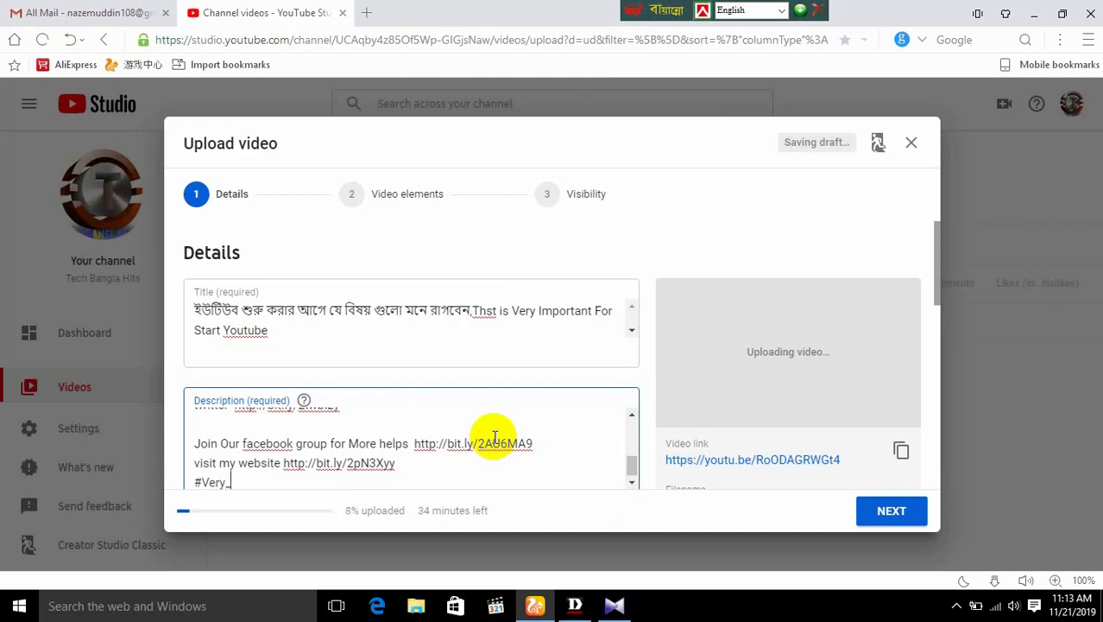
type("important_For_Youtue#")
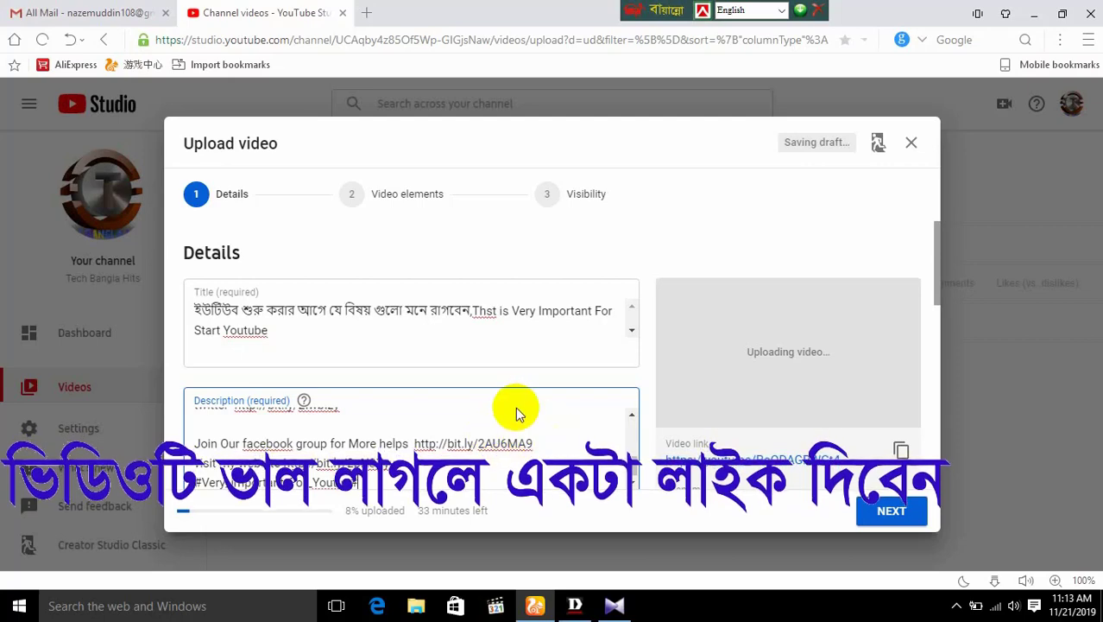
Step: Upload the "Most Important For Youtubers" picture as the video's custom thumbnail
scroll(721, 341, "down", 3)
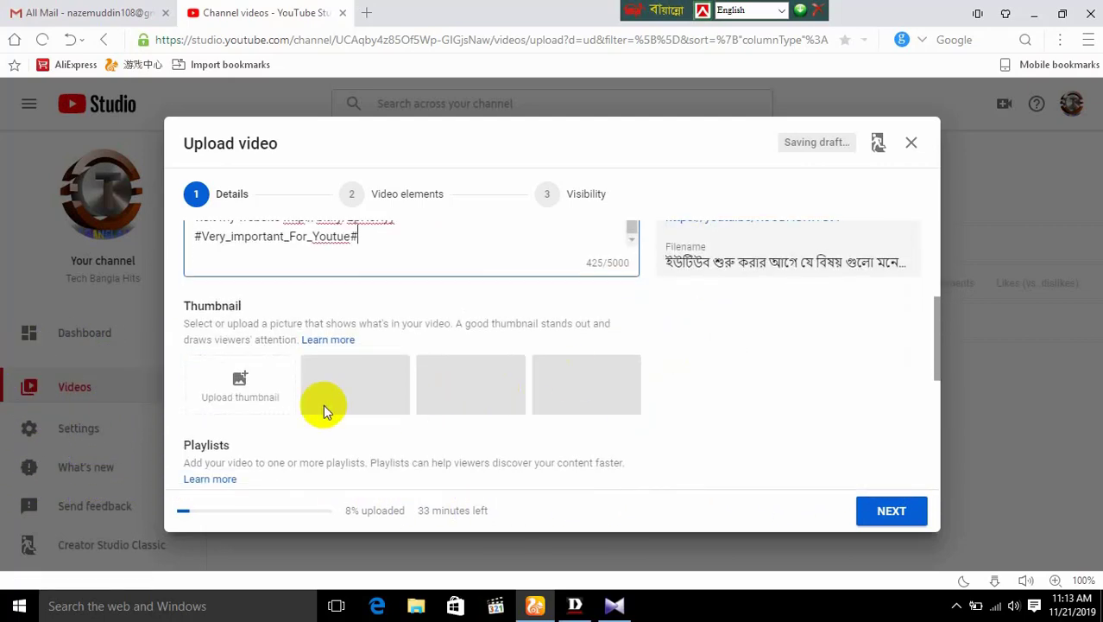
left_click(241, 378)
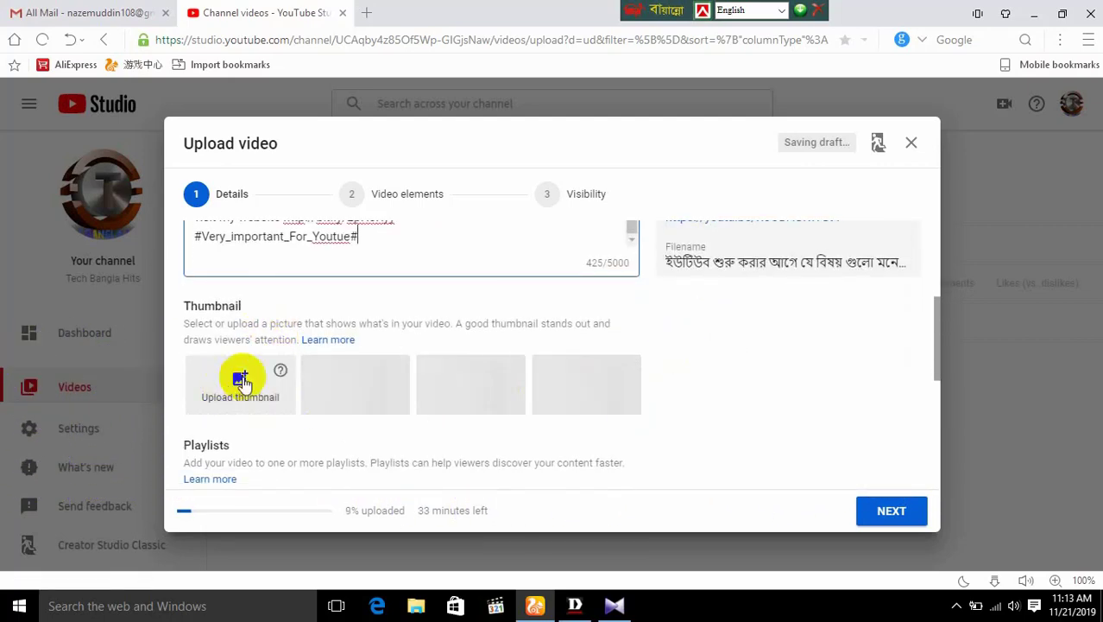
double_click(203, 136)
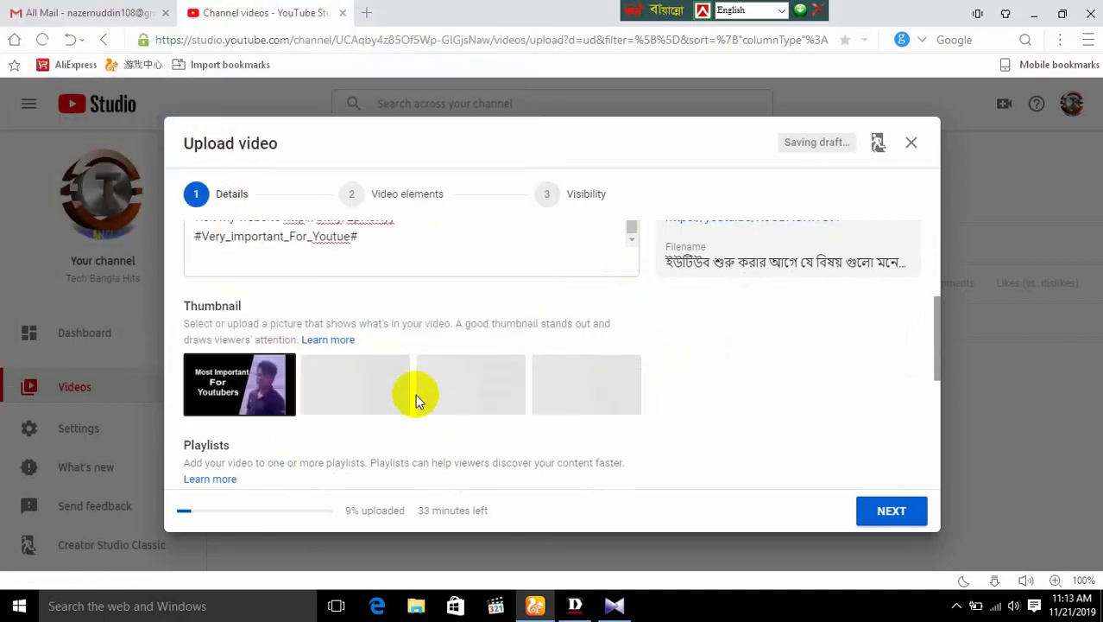
scroll(380, 431, "up", 1)
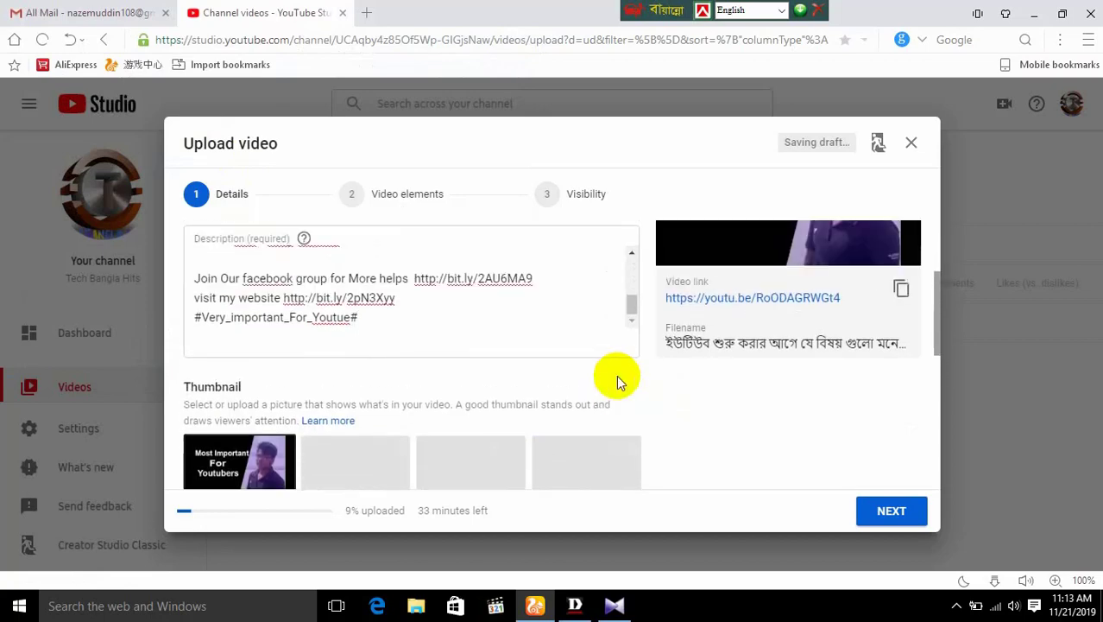
Step: Expand the additional video options below the audience settings and place the cursor in the Tags field
scroll(615, 375, "down", 4)
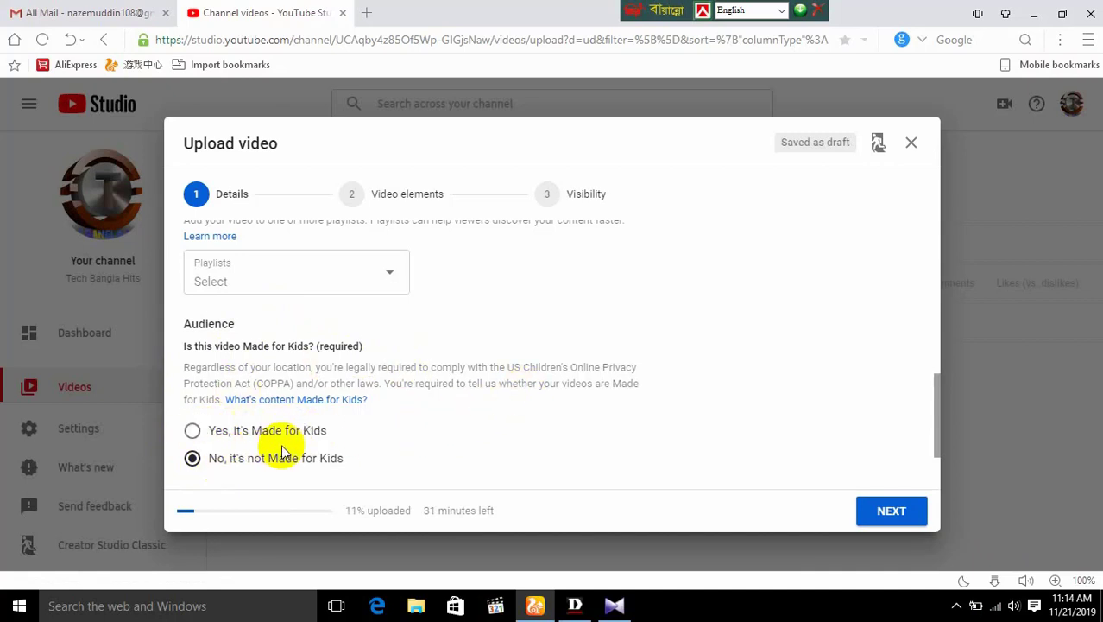
scroll(467, 425, "down", 1)
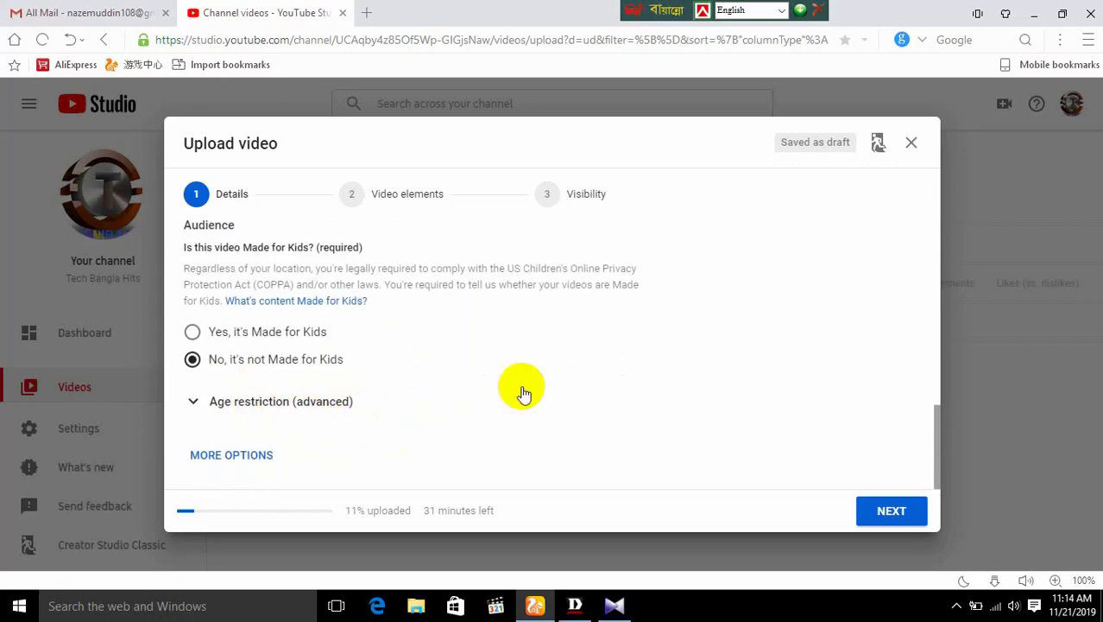
left_click(229, 455)
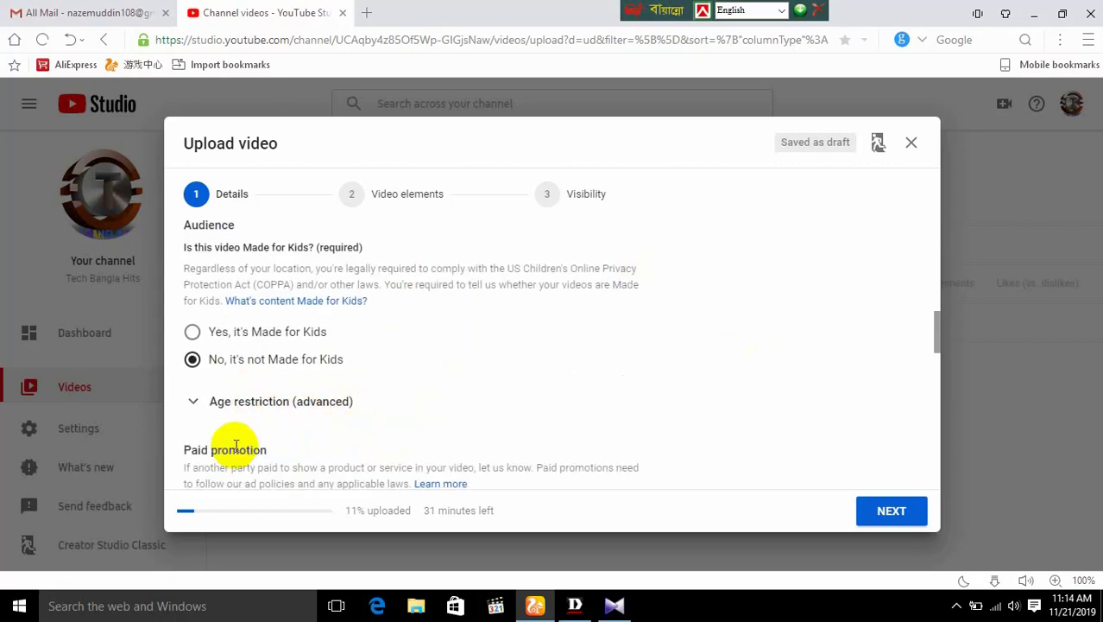
scroll(414, 412, "down", 2)
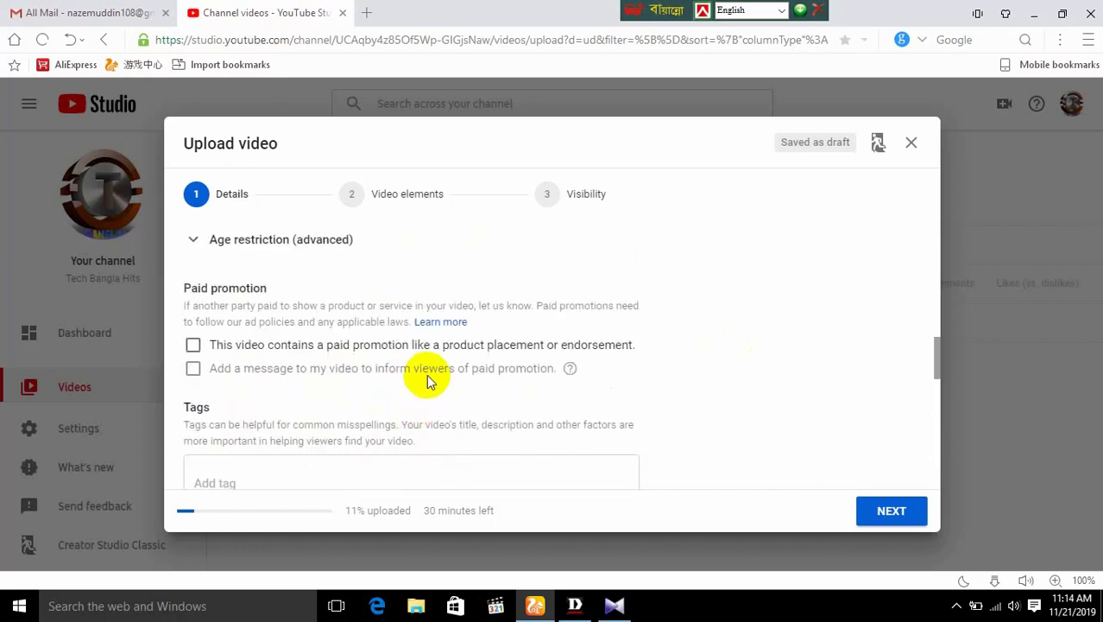
scroll(429, 381, "down", 2)
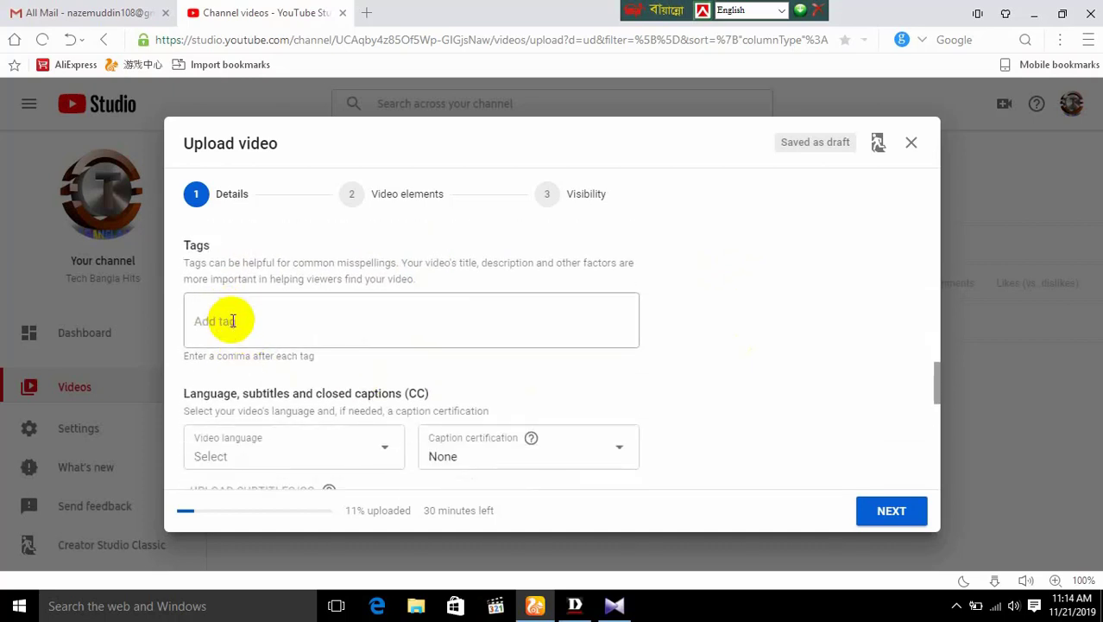
left_click(246, 320)
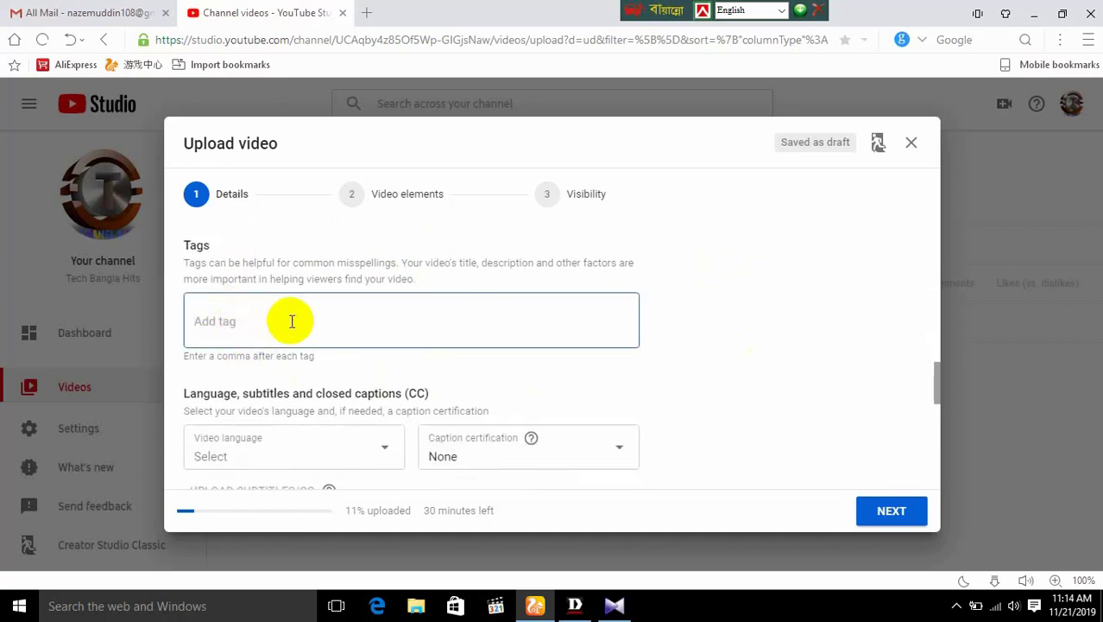
Step: Copy the Bengali part of the video title before the comma and paste it as a tag
scroll(396, 288, "up", 10)
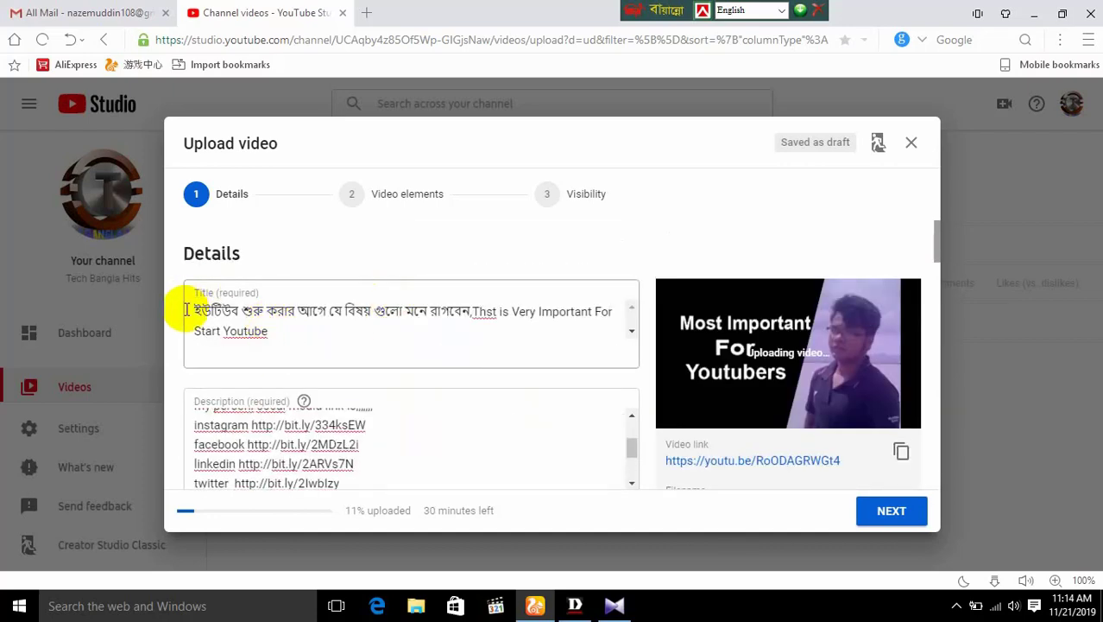
left_click_drag(194, 308, 463, 309)
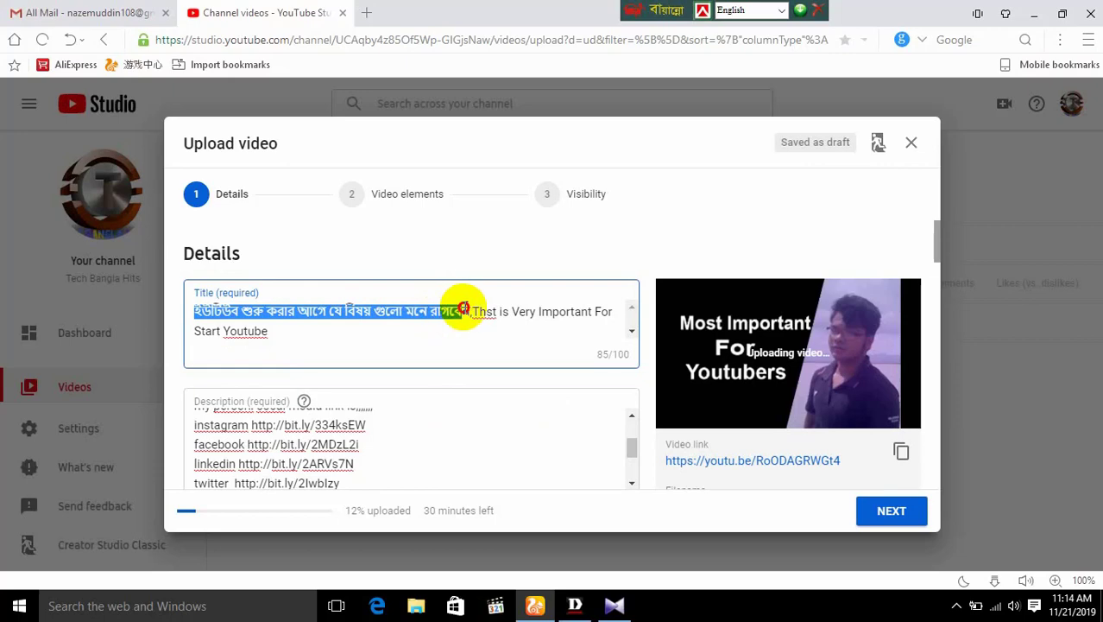
right_click(463, 309)
left_click(473, 360)
scroll(390, 417, "down", 3)
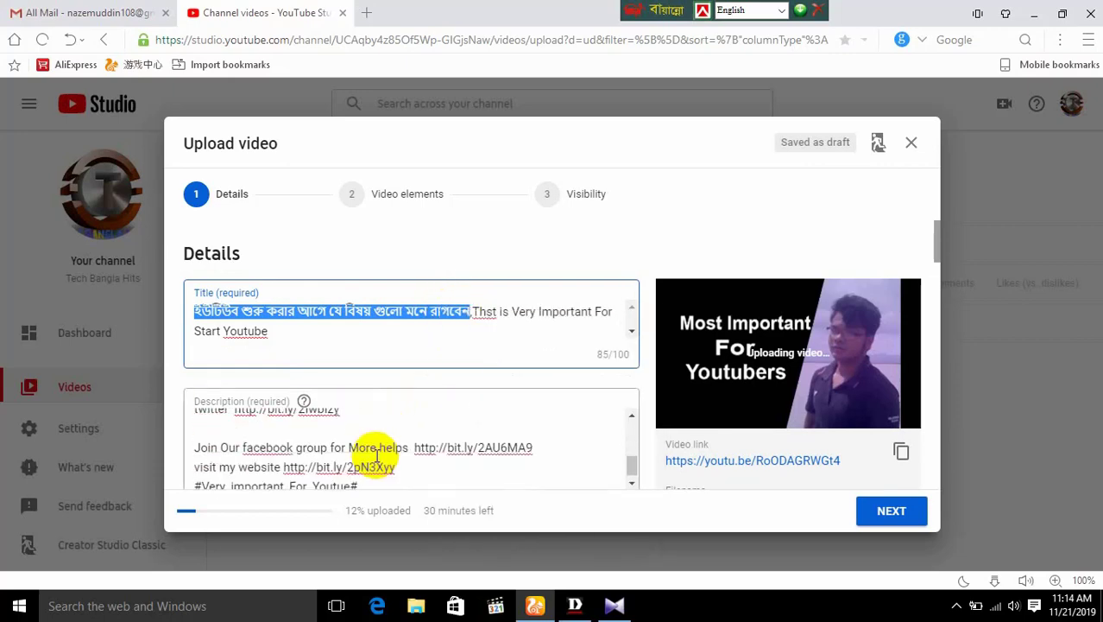
scroll(613, 430, "down", 5)
scroll(615, 425, "down", 5)
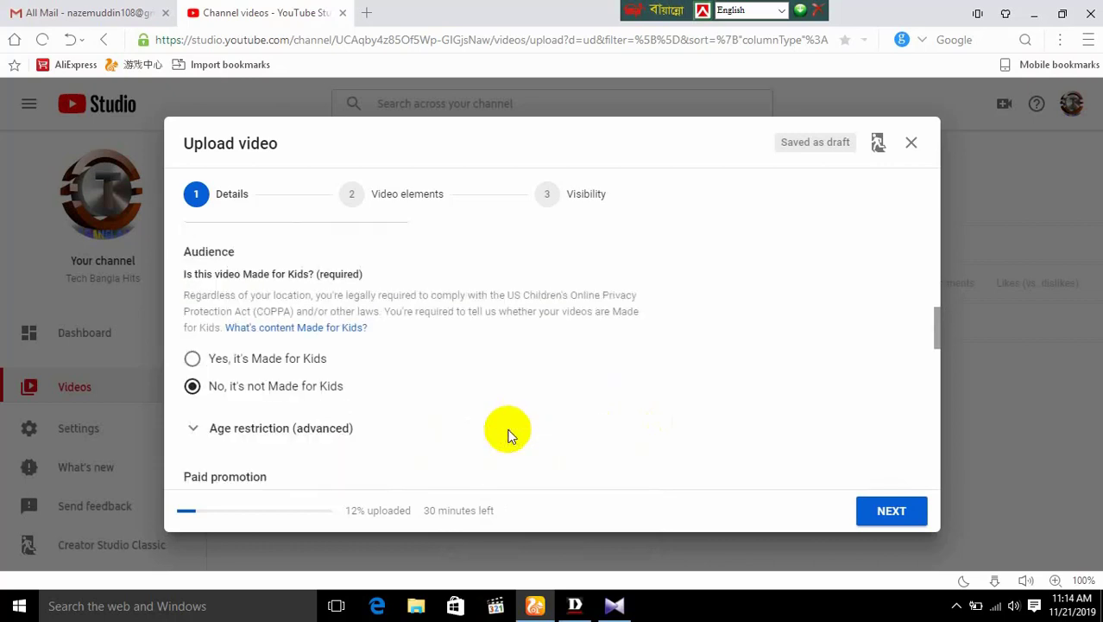
scroll(320, 422, "down", 2)
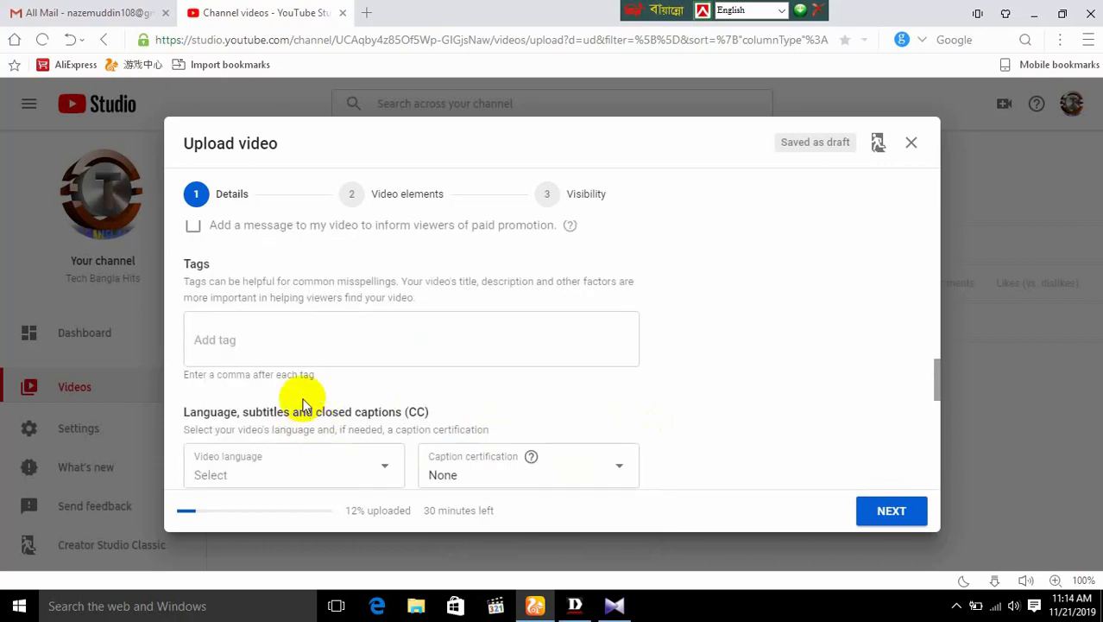
left_click(291, 343)
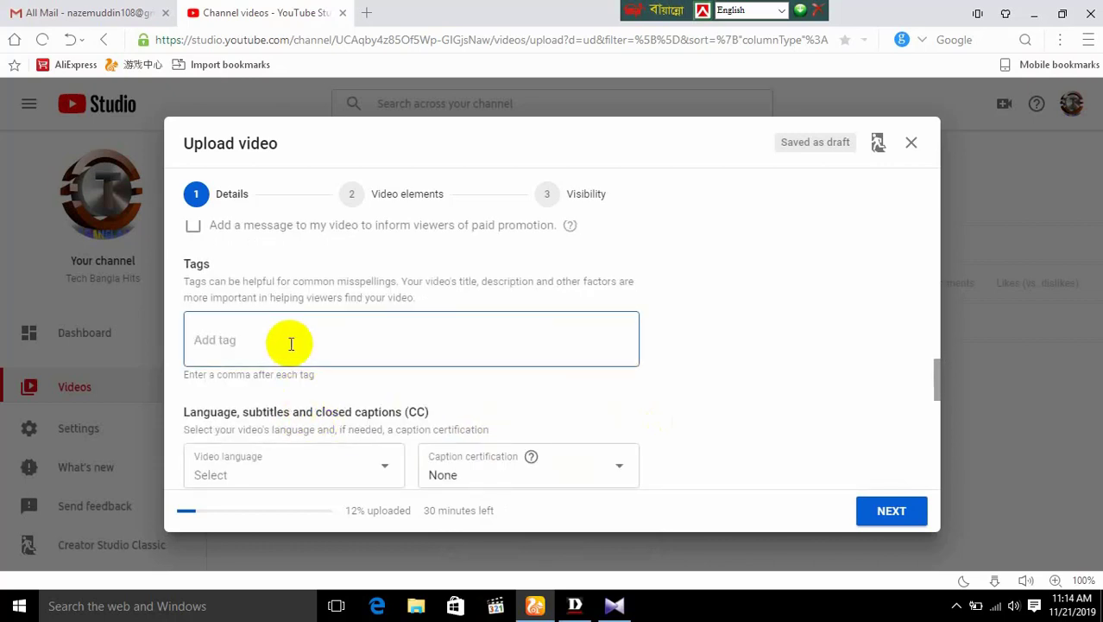
key("ctrl+v")
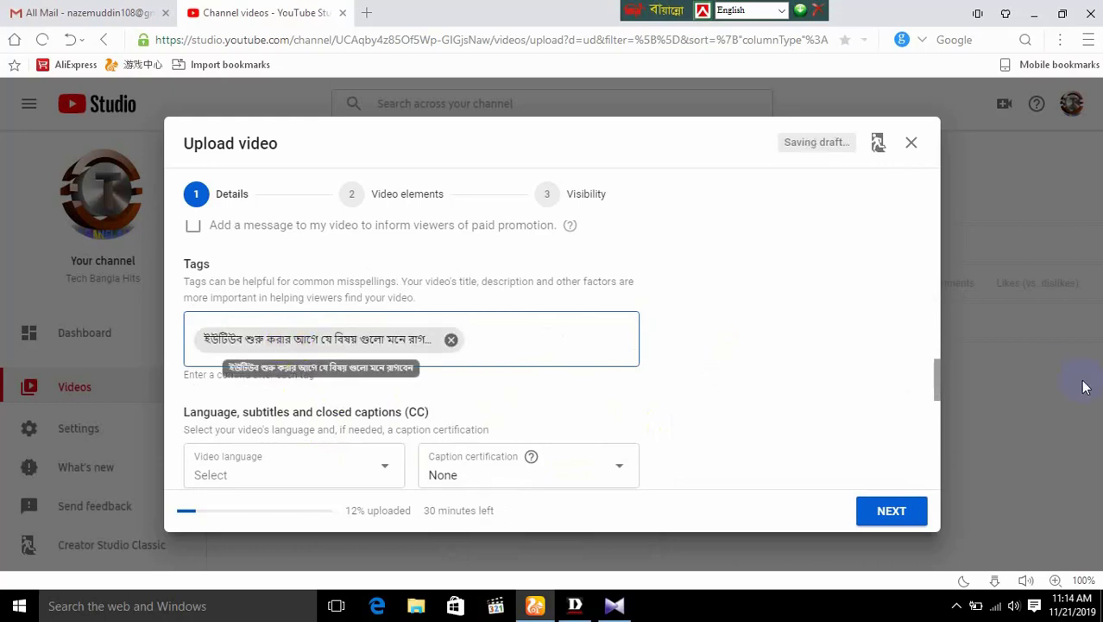
Step: Correct the misspelled word "Thst" in the video title to "This"
left_click_drag(939, 378, 938, 186)
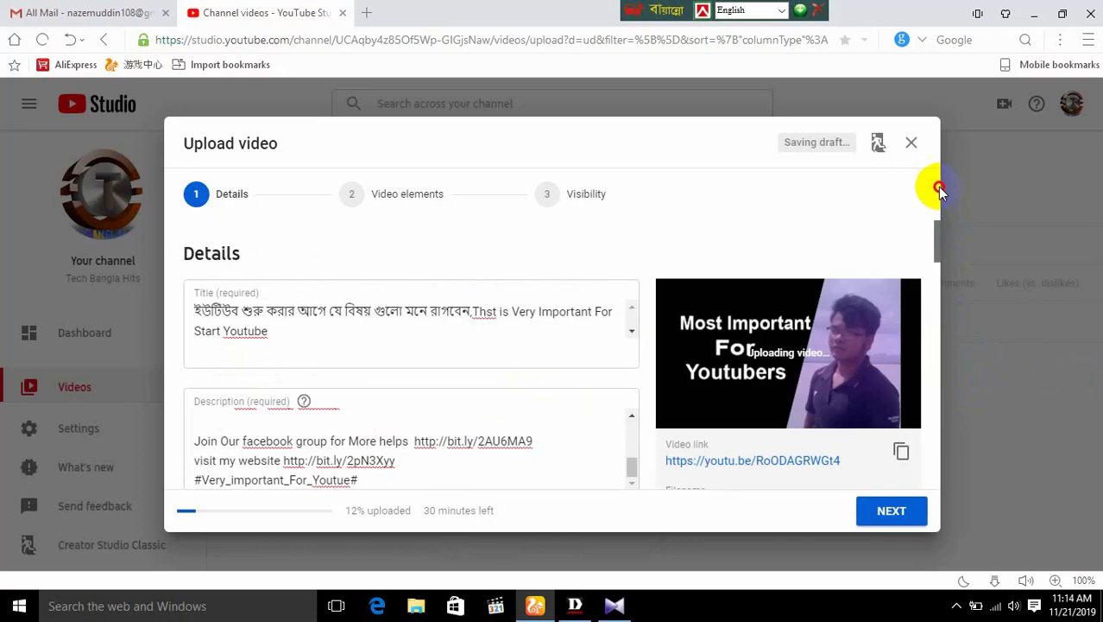
scroll(514, 338, "up", 3)
scroll(514, 342, "up", 8)
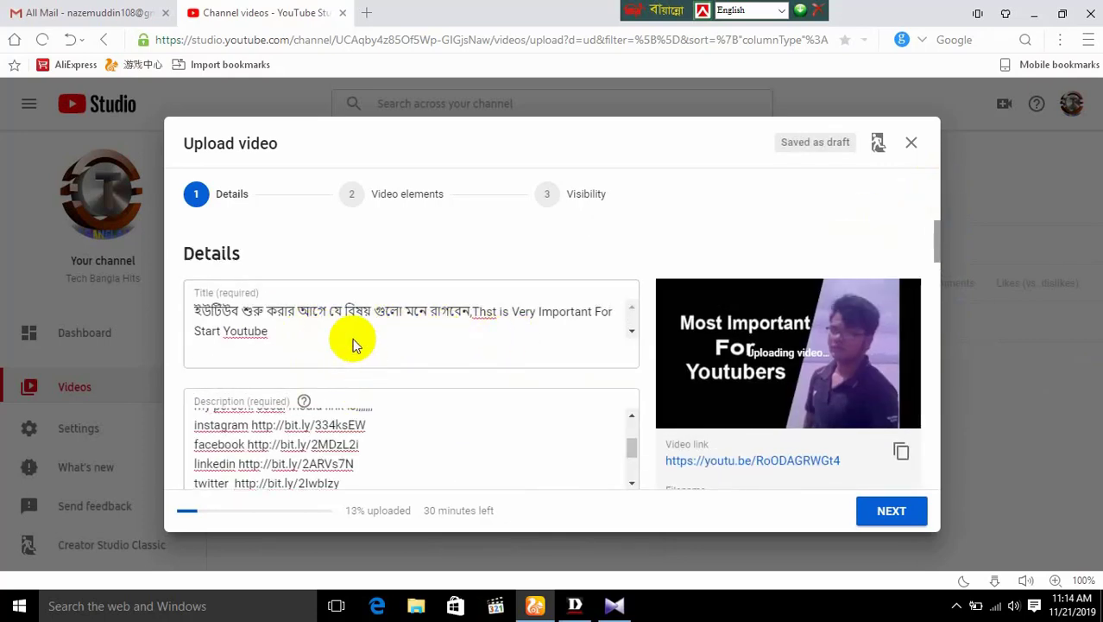
left_click(494, 313)
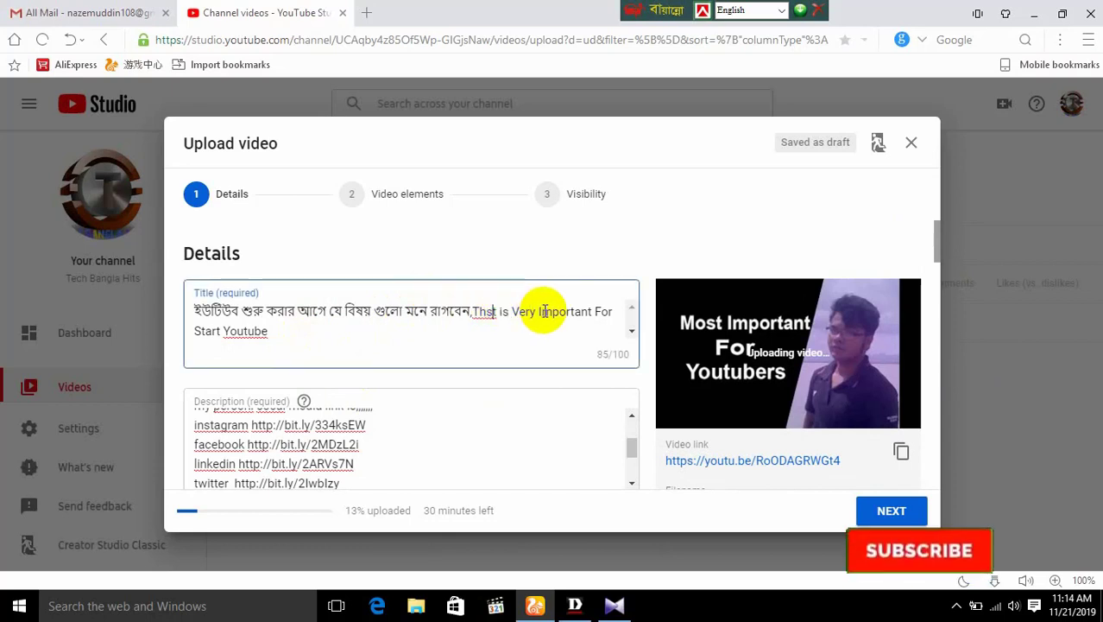
key("BackSpace")
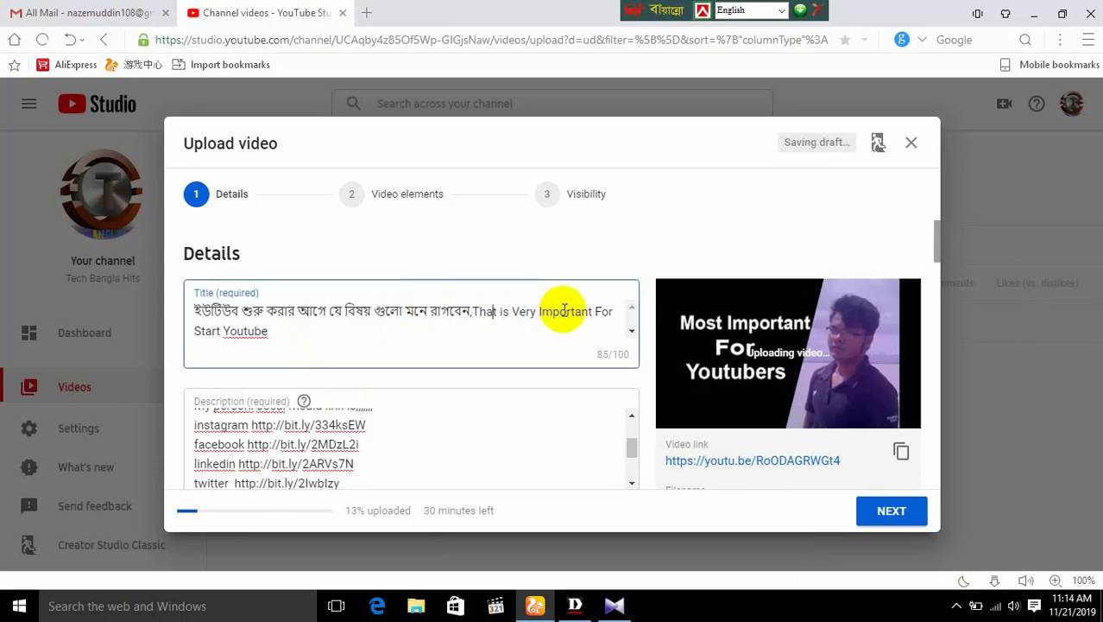
left_click_drag(474, 309, 525, 329)
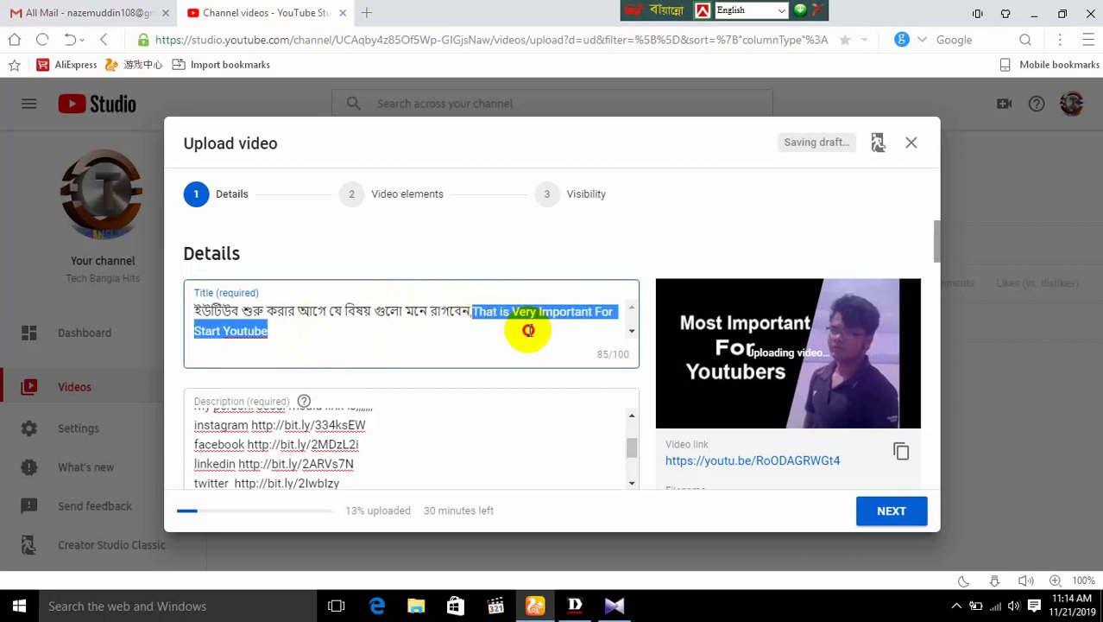
right_click(518, 311)
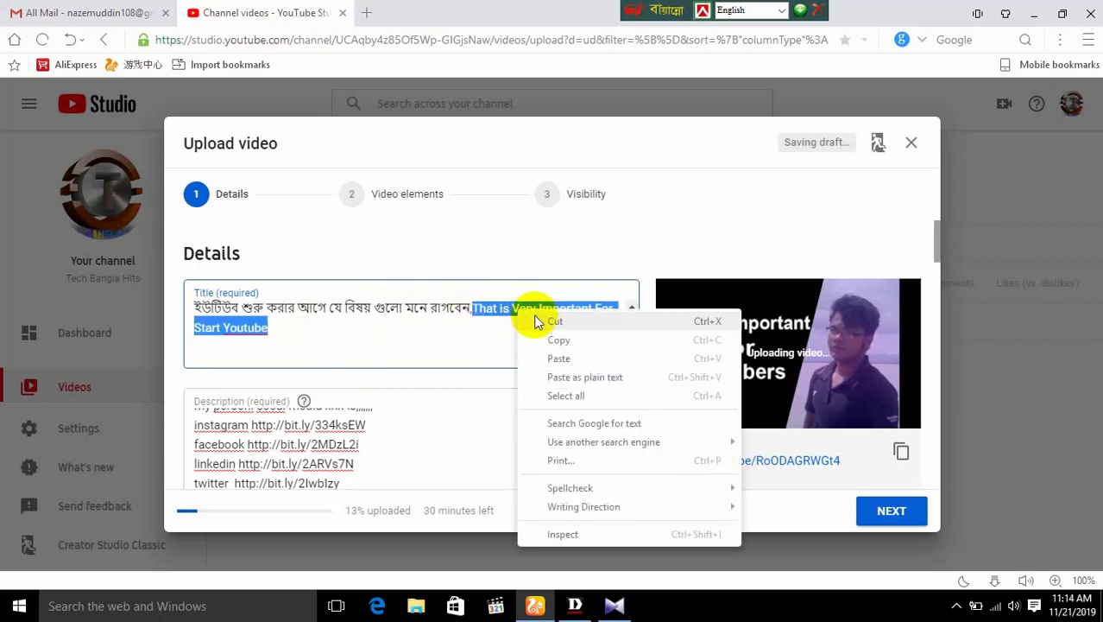
left_click(505, 309)
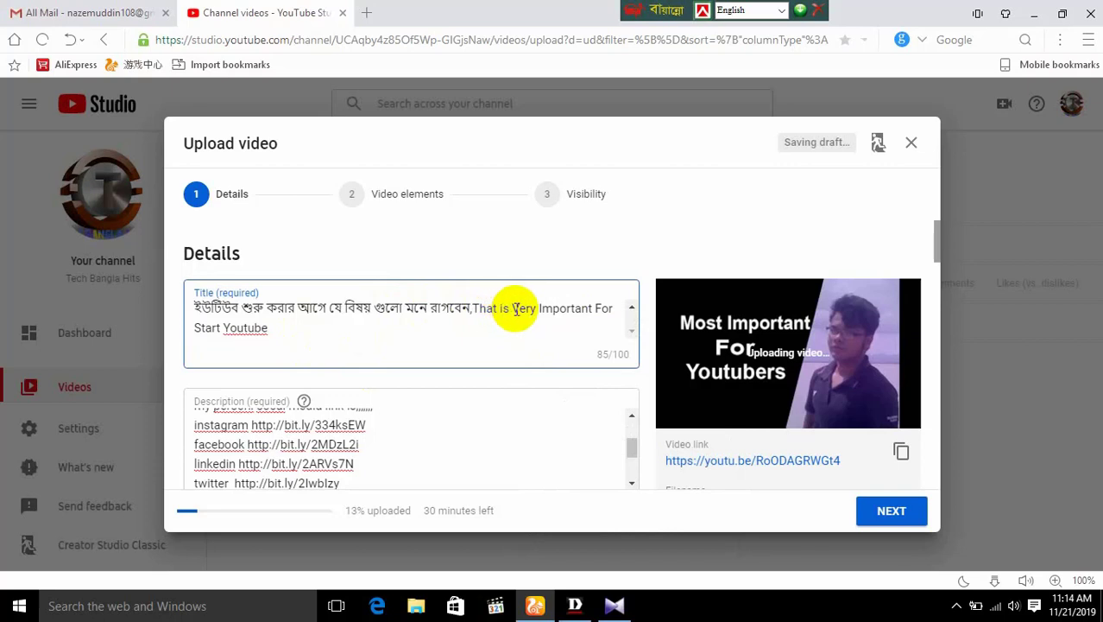
scroll(497, 309, "up", 1)
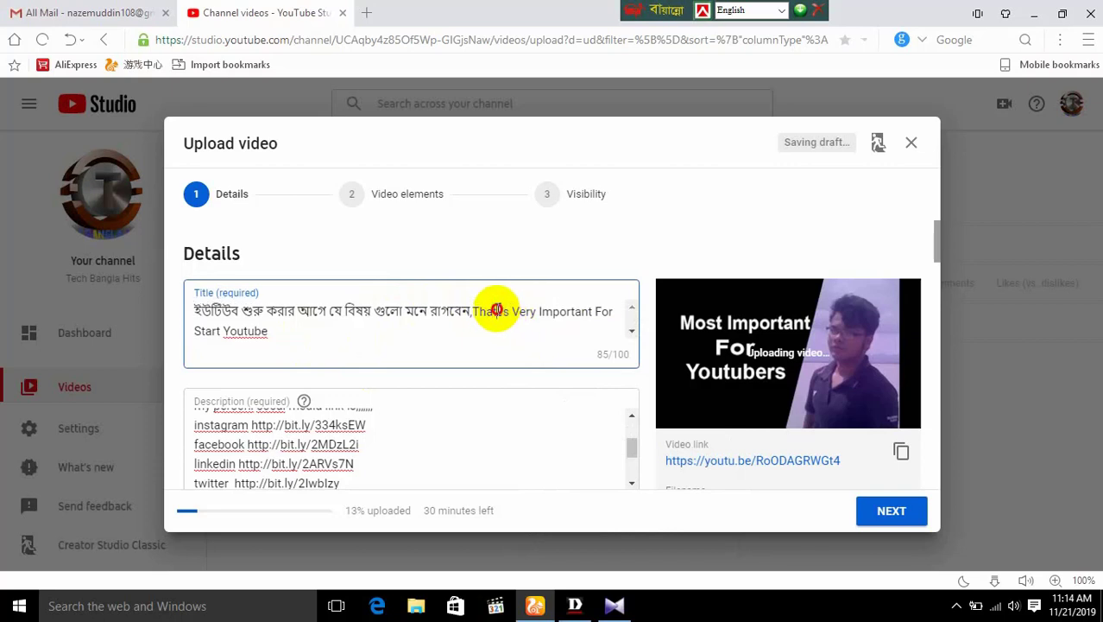
key("BackSpace")
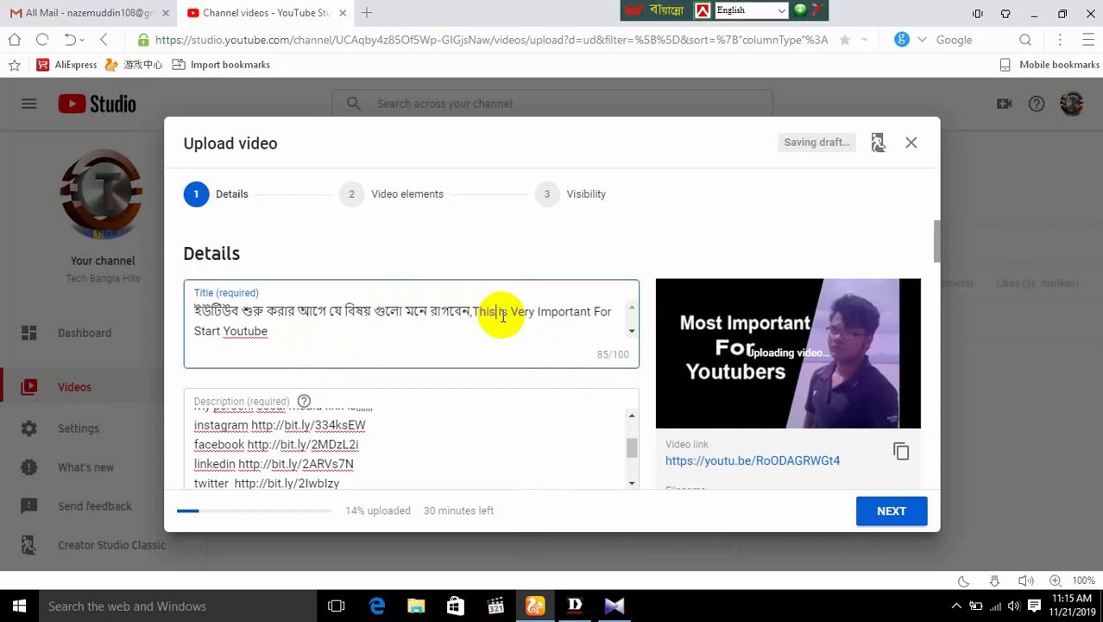
Step: Copy the English part of the video title, "This is Very Important For Start Youtube", and paste it as another tag
double_click(474, 312)
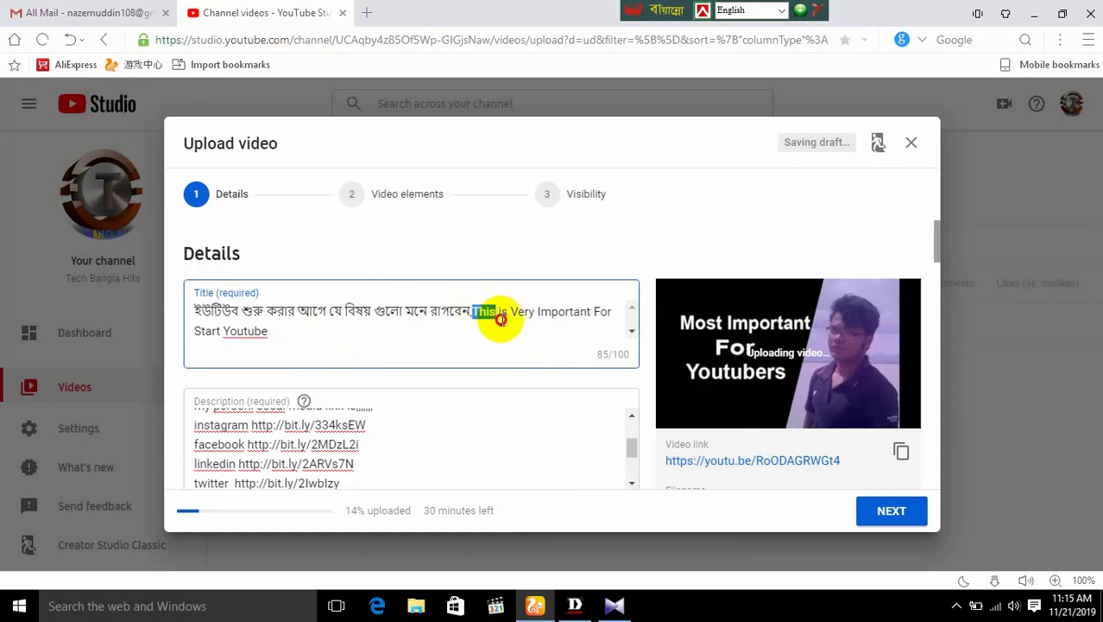
key("shift+Down")
right_click(258, 328)
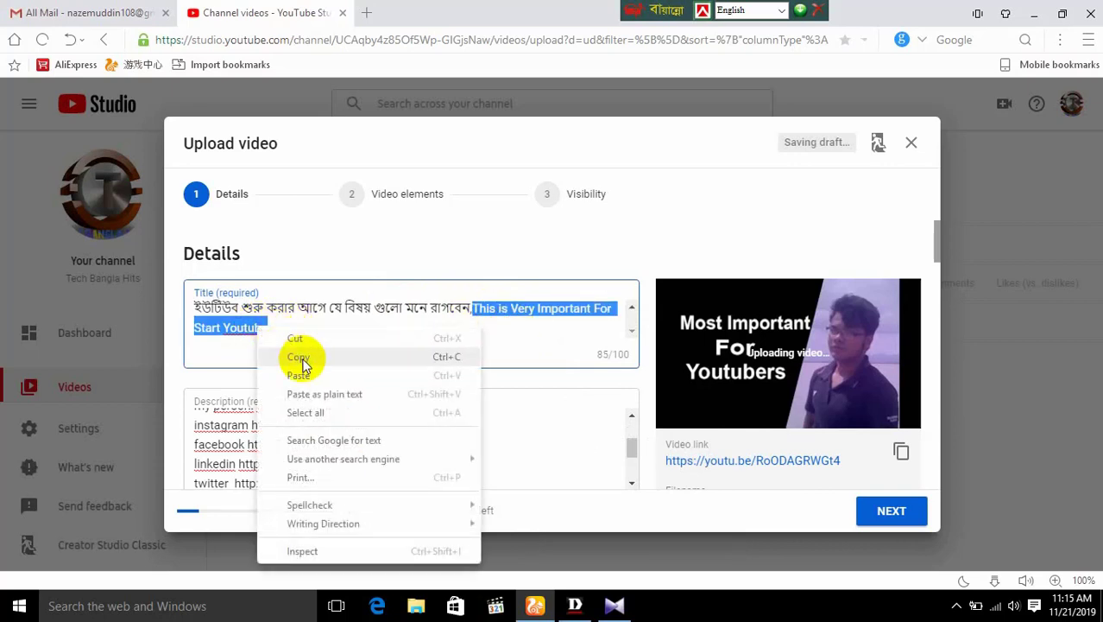
left_click(297, 358)
scroll(458, 439, "down", 4)
scroll(522, 451, "down", 10)
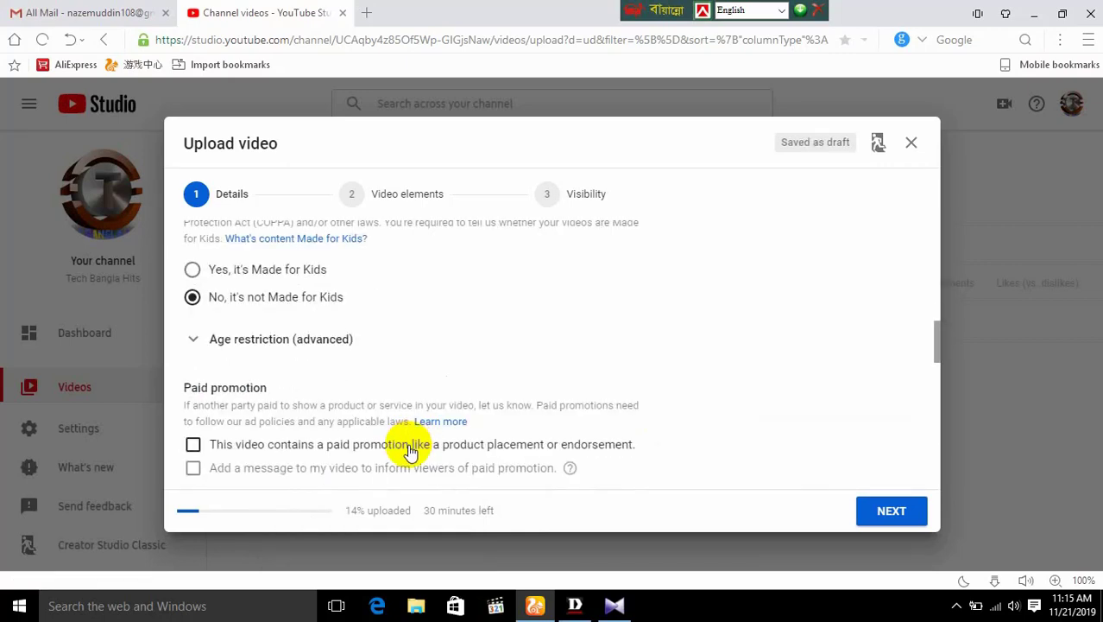
scroll(410, 451, "down", 10)
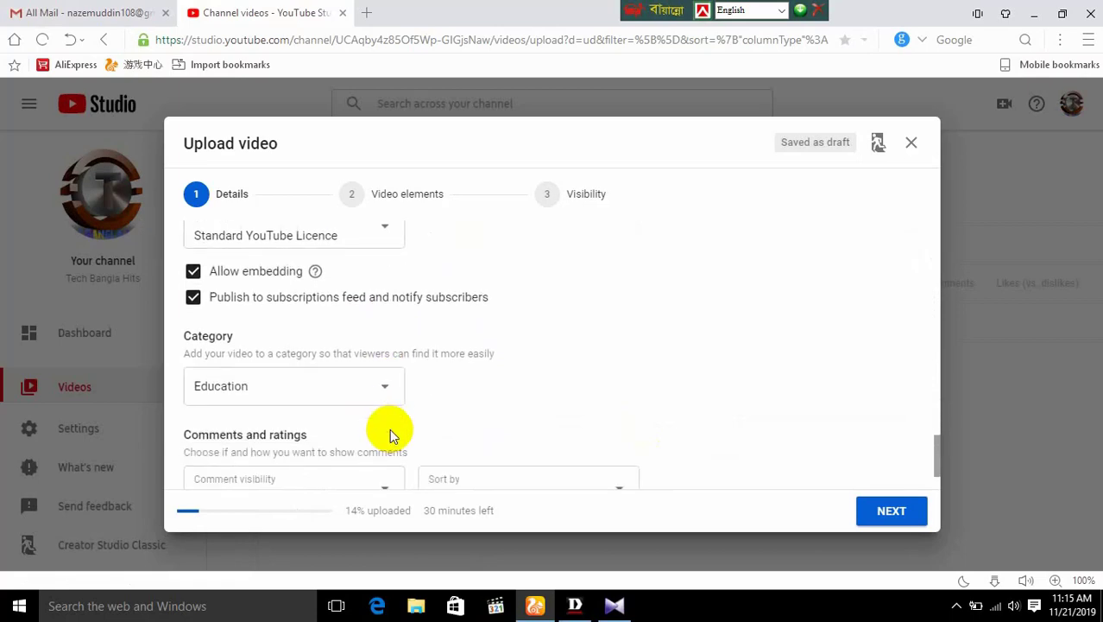
scroll(382, 431, "down", 1)
scroll(397, 428, "up", 4)
scroll(413, 428, "up", 8)
scroll(415, 427, "down", 6)
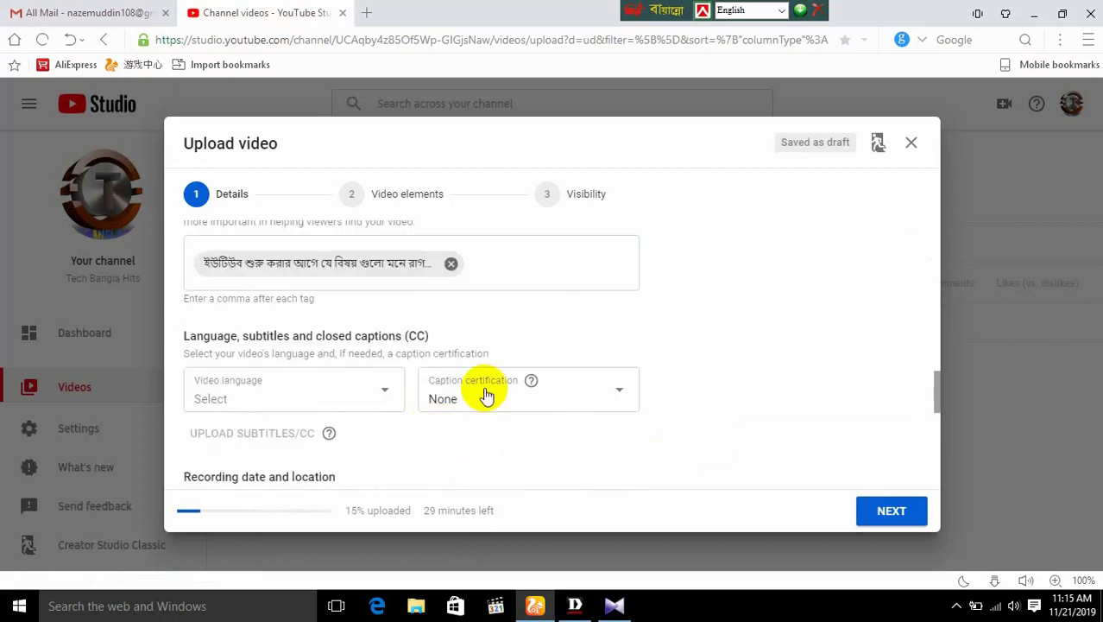
right_click(500, 281)
right_click(498, 266)
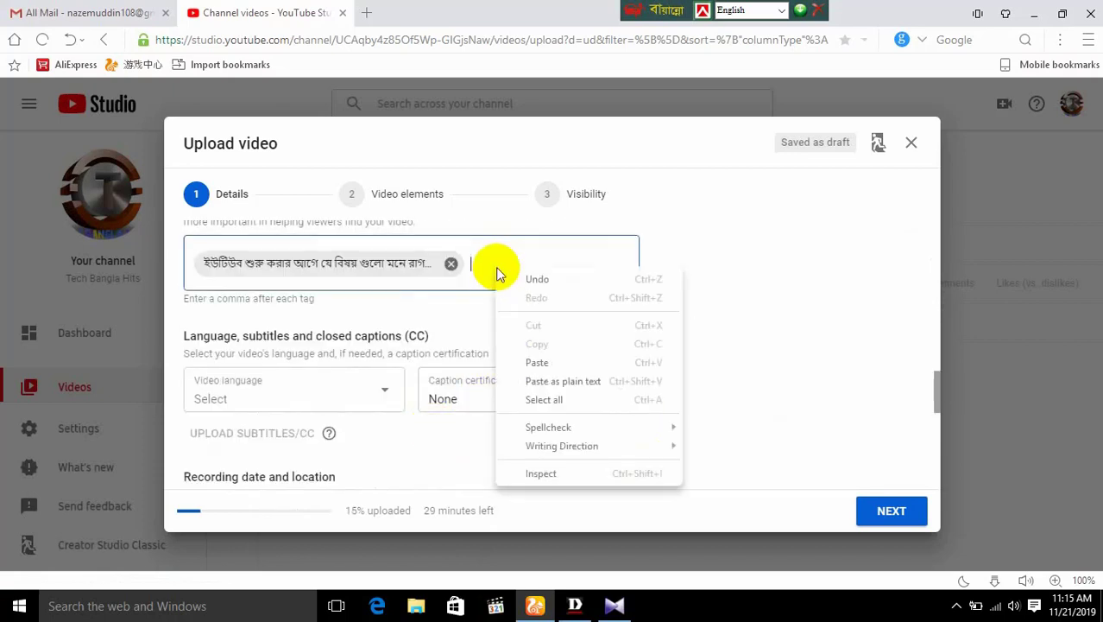
left_click(535, 362)
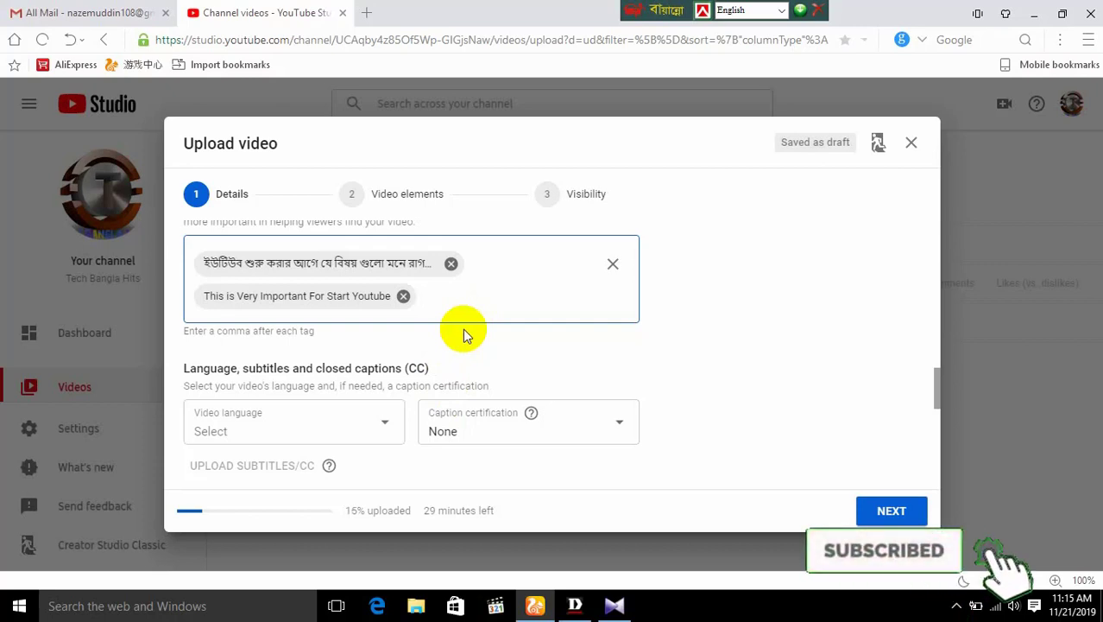
Step: Add the tags "youtube secret tips" and "remember for new youtubers" to the video
type("yotube secret tips")
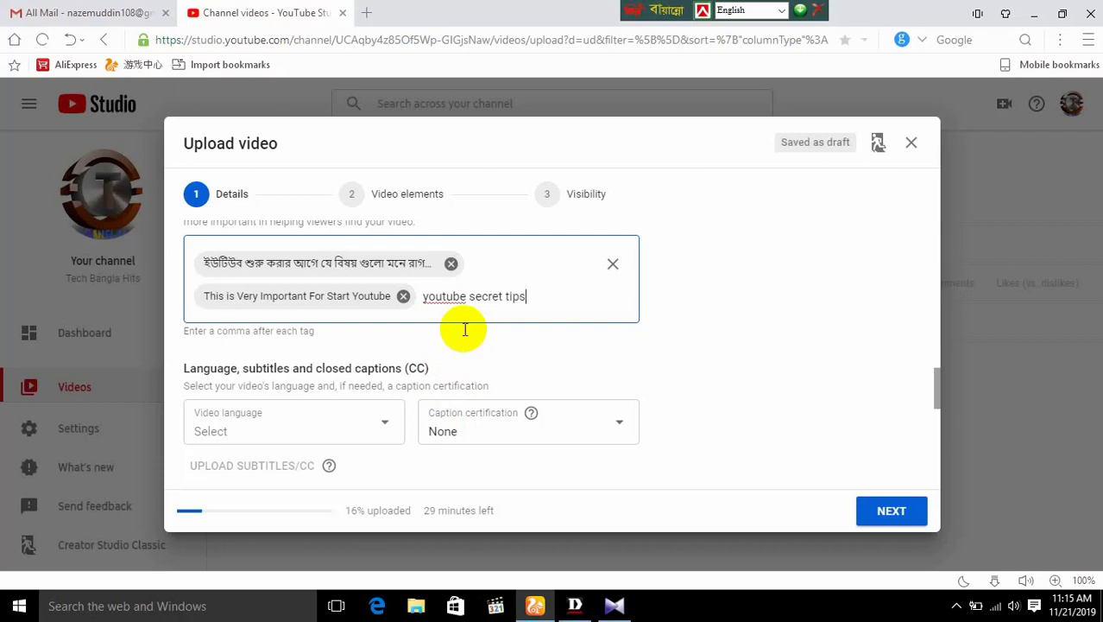
key("comma")
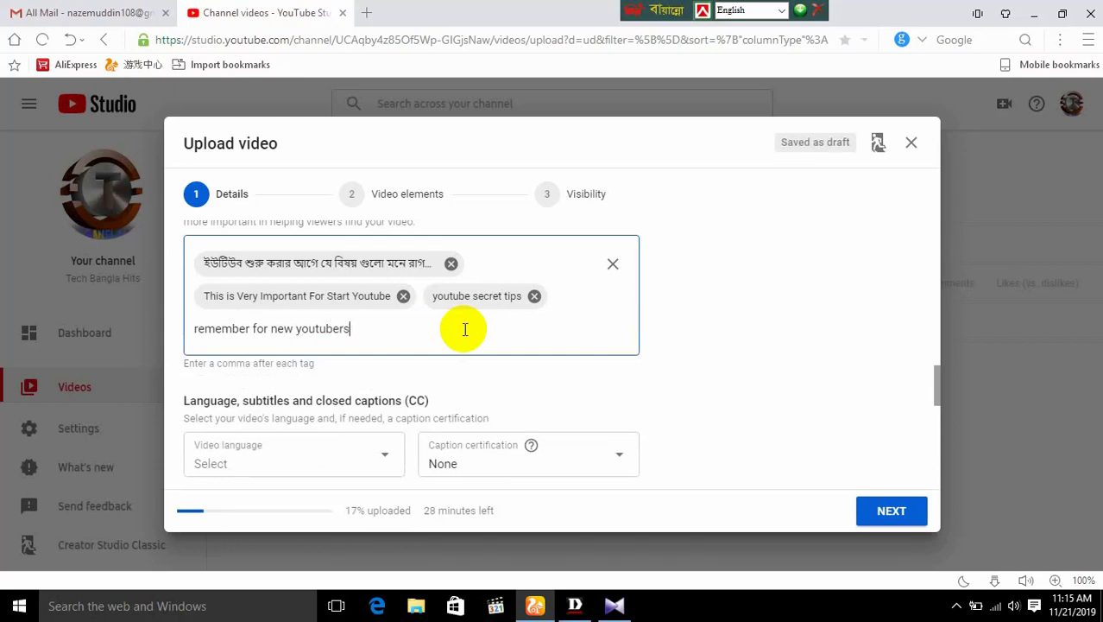
type(",")
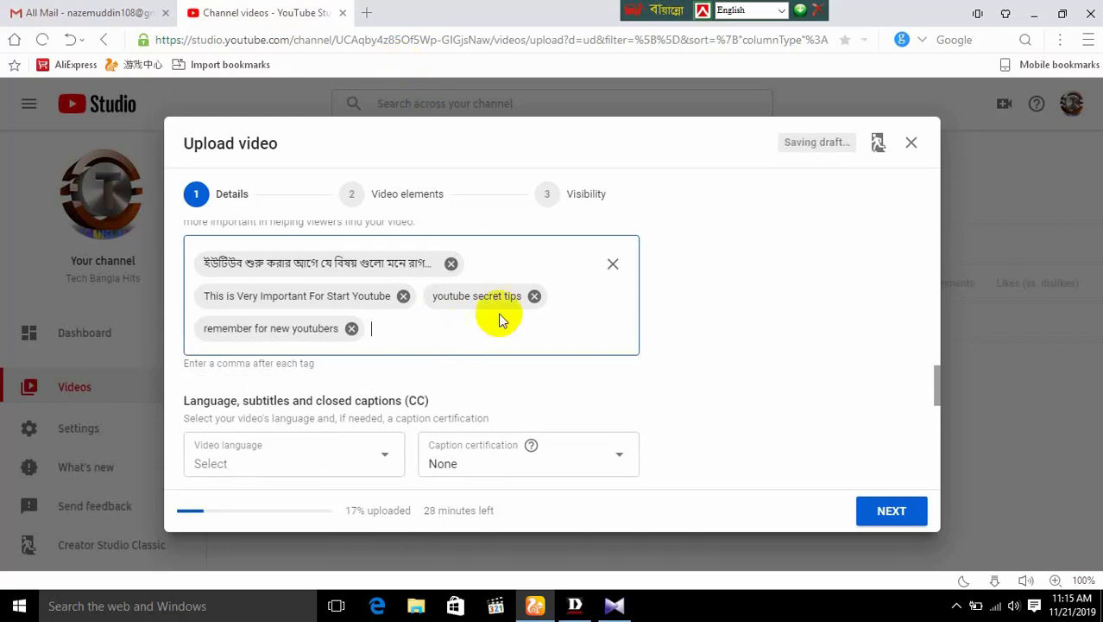
Step: Set the video language to Bangla
scroll(535, 334, "down", 2)
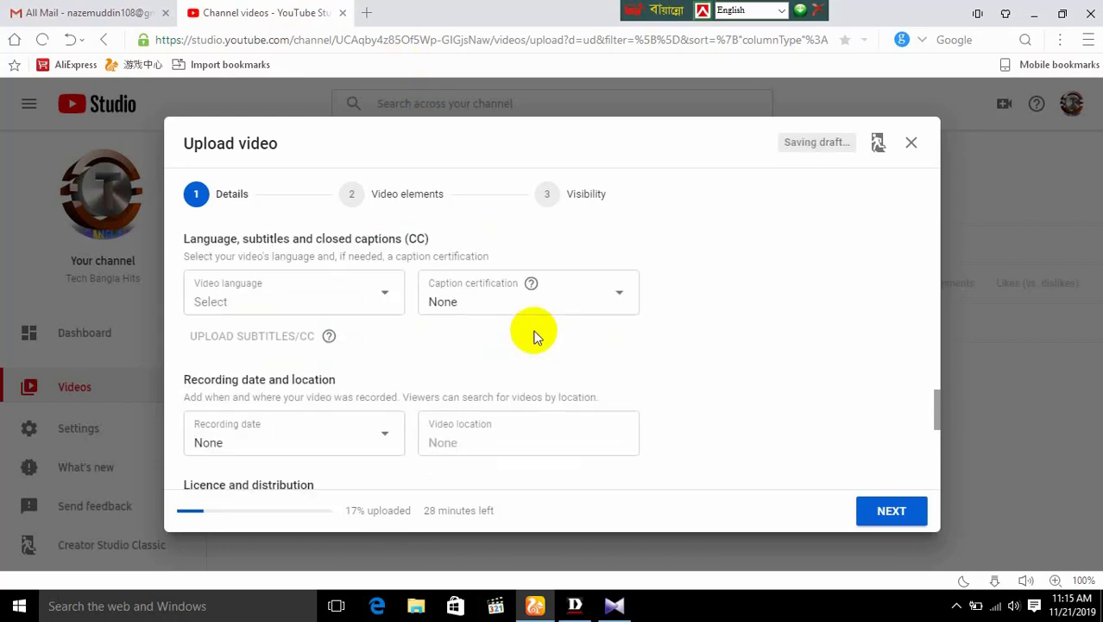
left_click(238, 293)
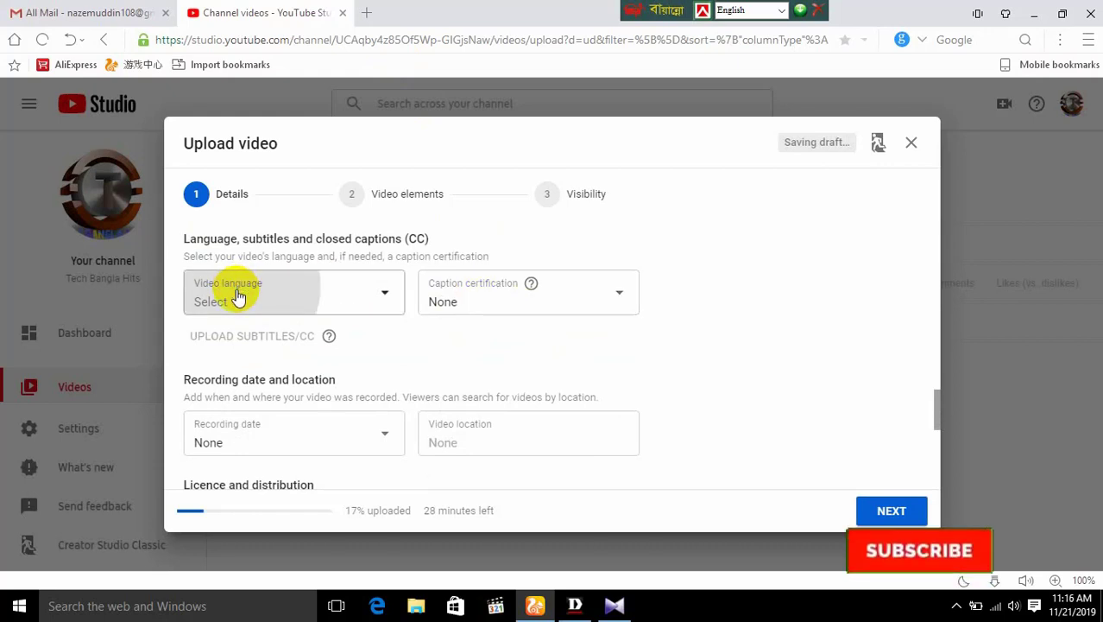
left_click(242, 296)
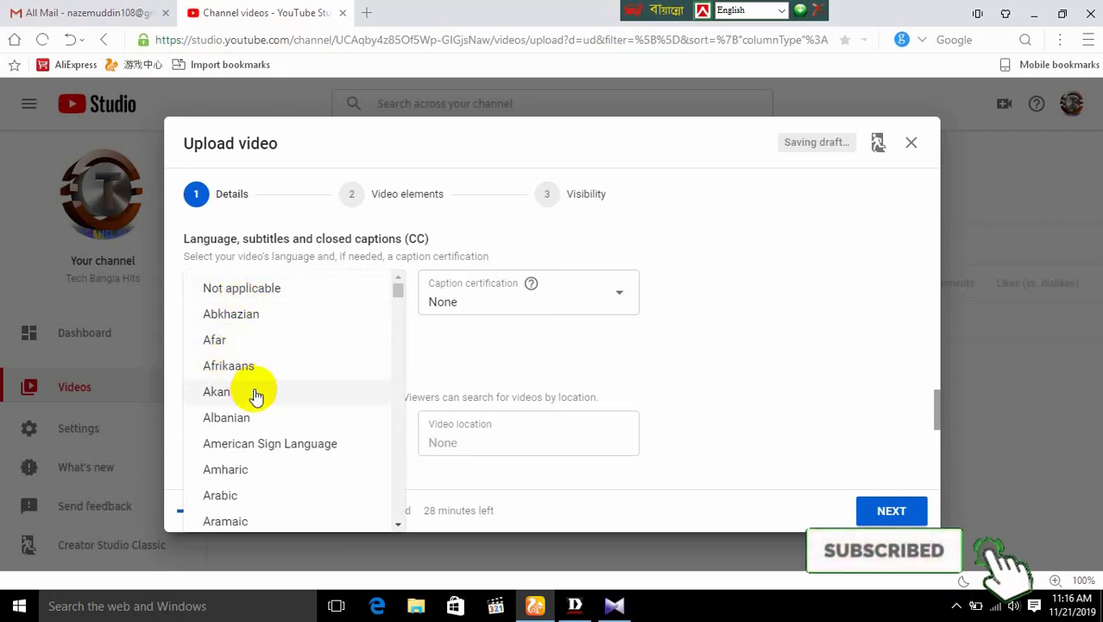
scroll(253, 413, "down", 2)
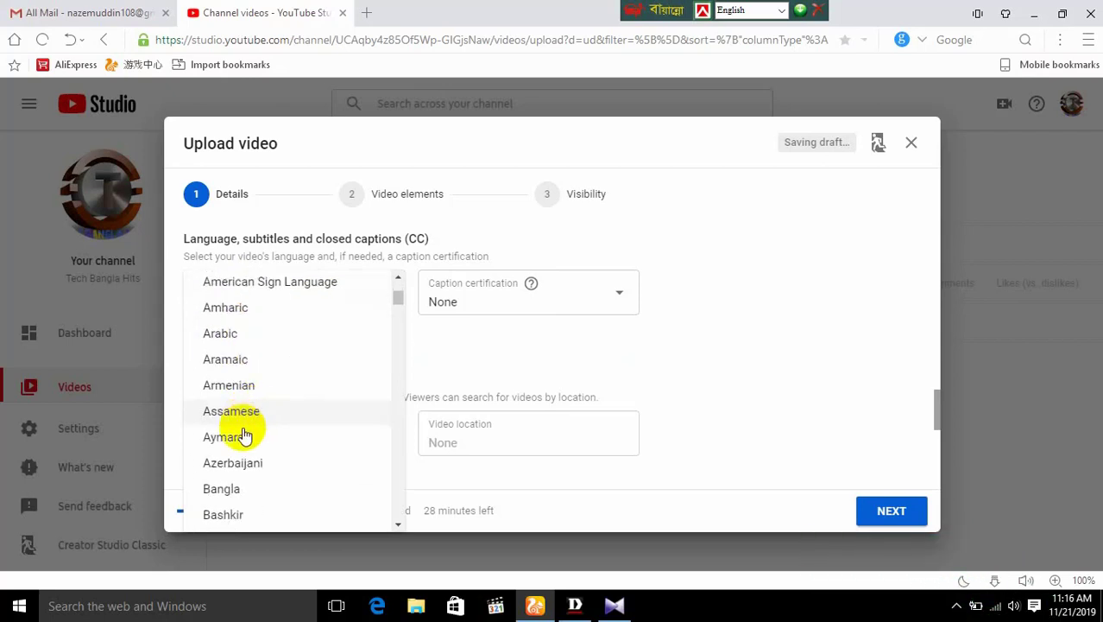
scroll(246, 449, "up", 1)
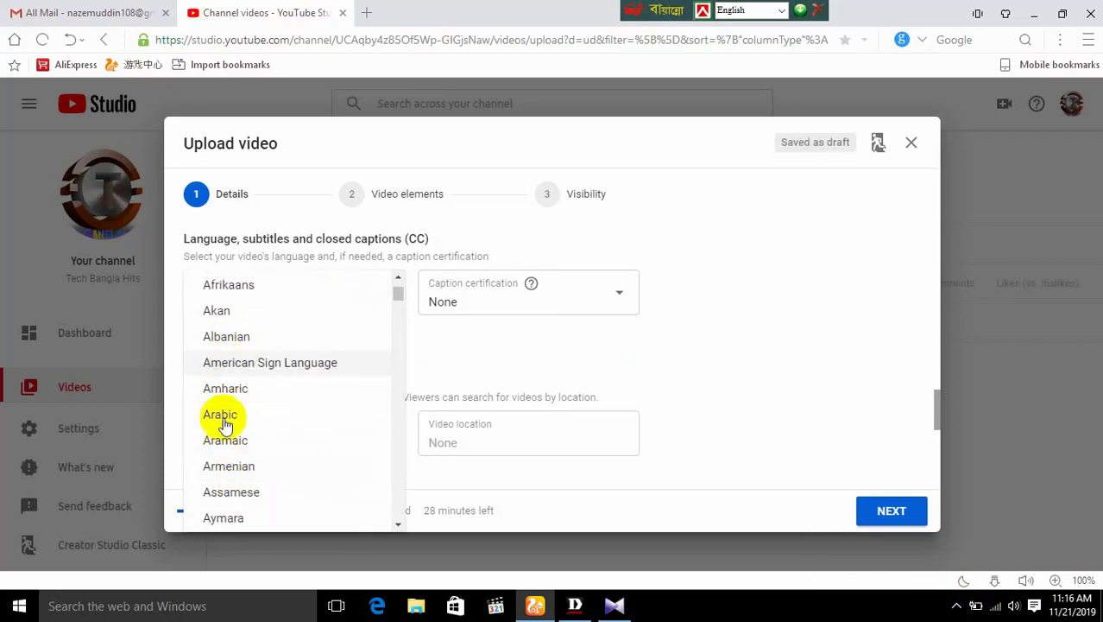
scroll(226, 466, "down", 1)
scroll(221, 471, "up", 1)
scroll(222, 474, "down", 3)
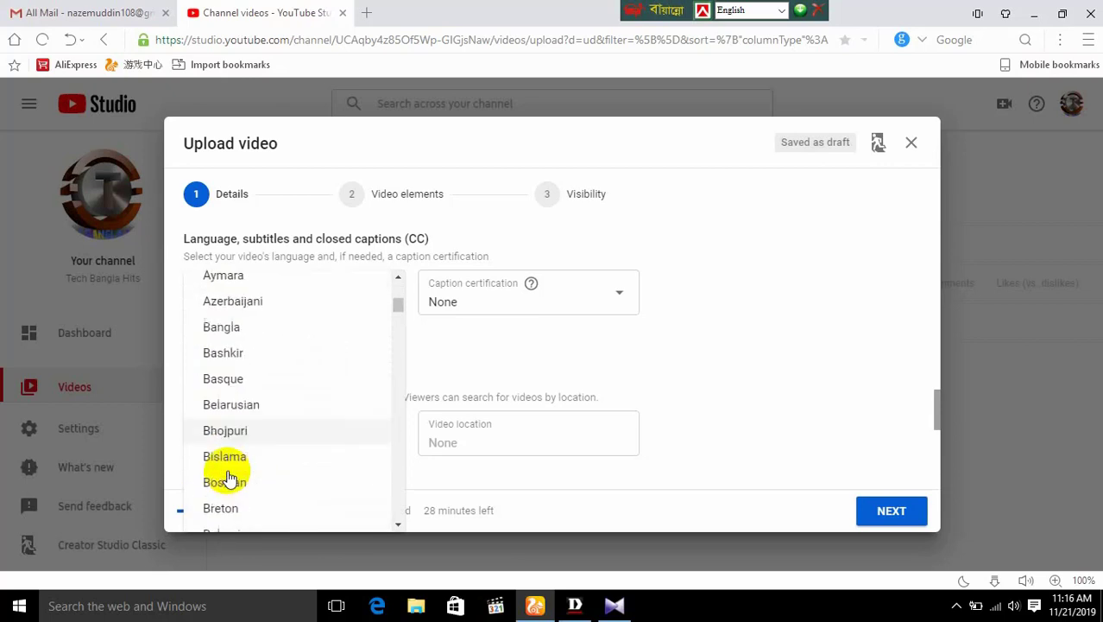
left_click(227, 328)
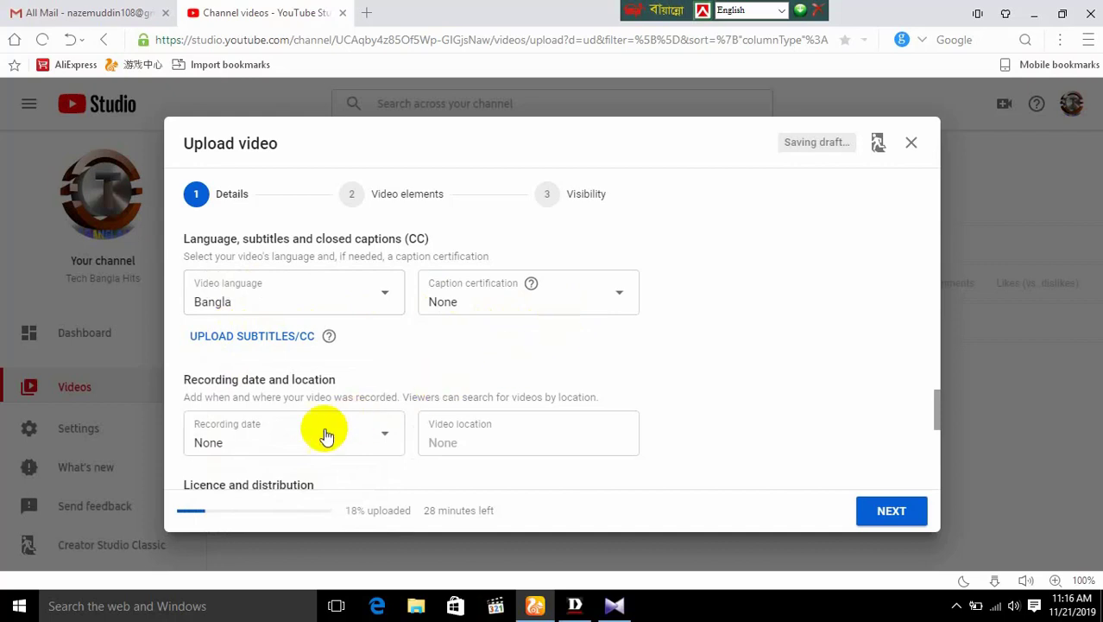
Step: Set the video's recording date to 20 Nov 2019
scroll(456, 393, "up", 1)
scroll(455, 394, "down", 1)
left_click(272, 446)
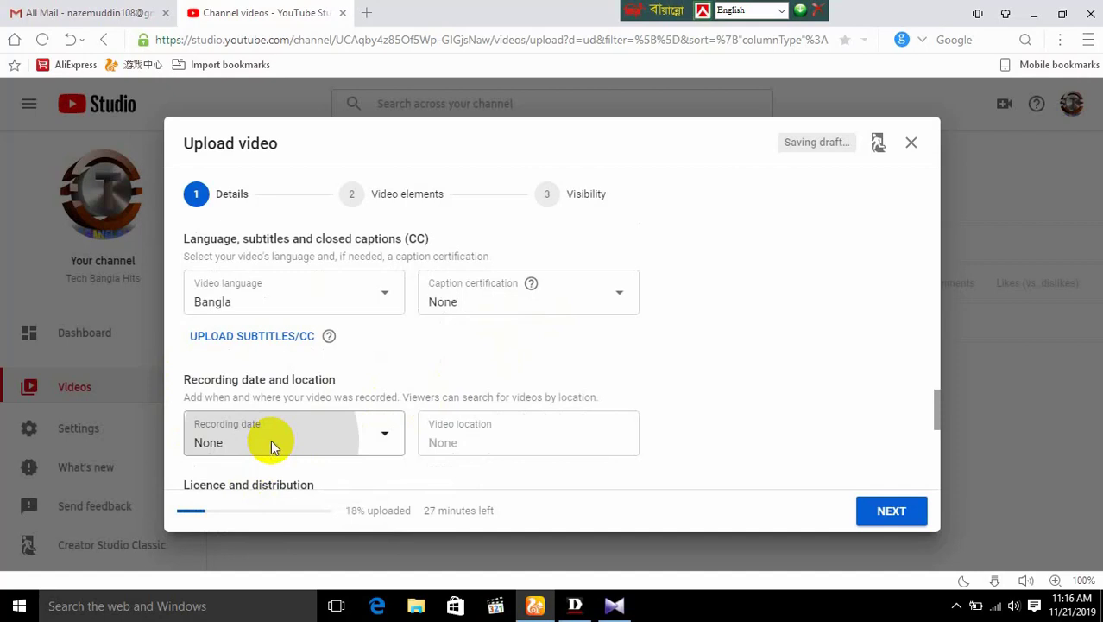
left_click(263, 375)
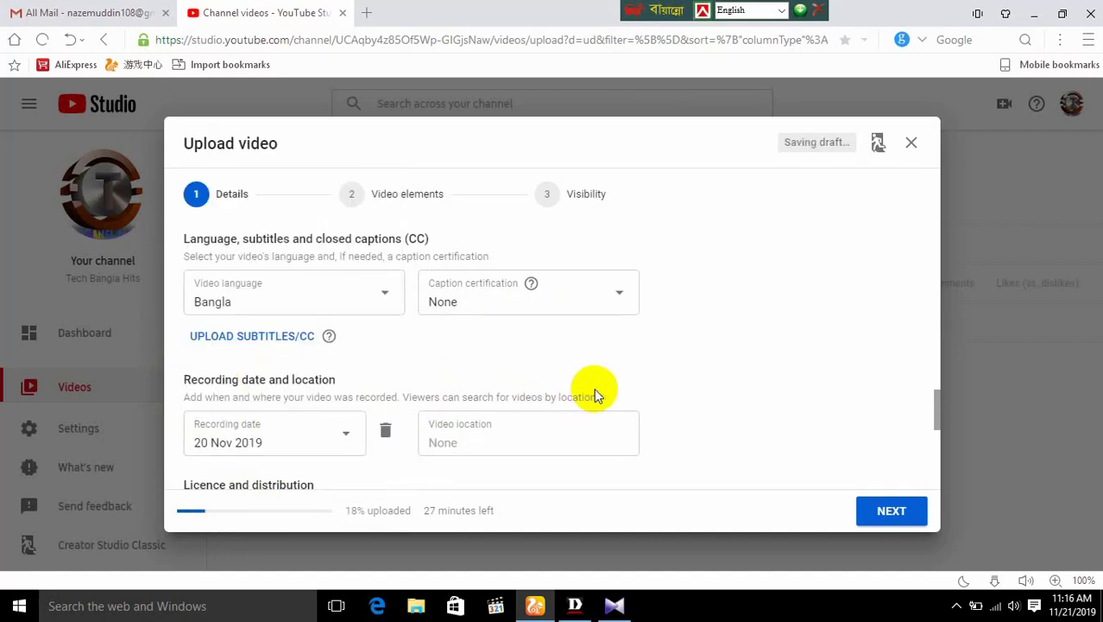
Step: Choose Education as the video's category
scroll(264, 443, "down", 2)
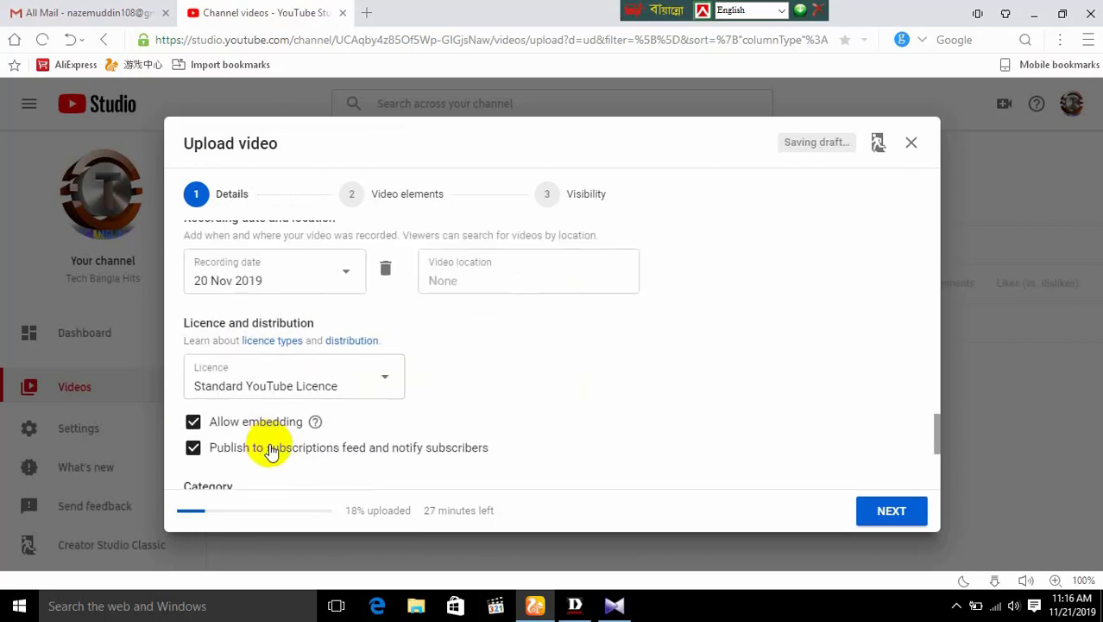
scroll(286, 340, "down", 2)
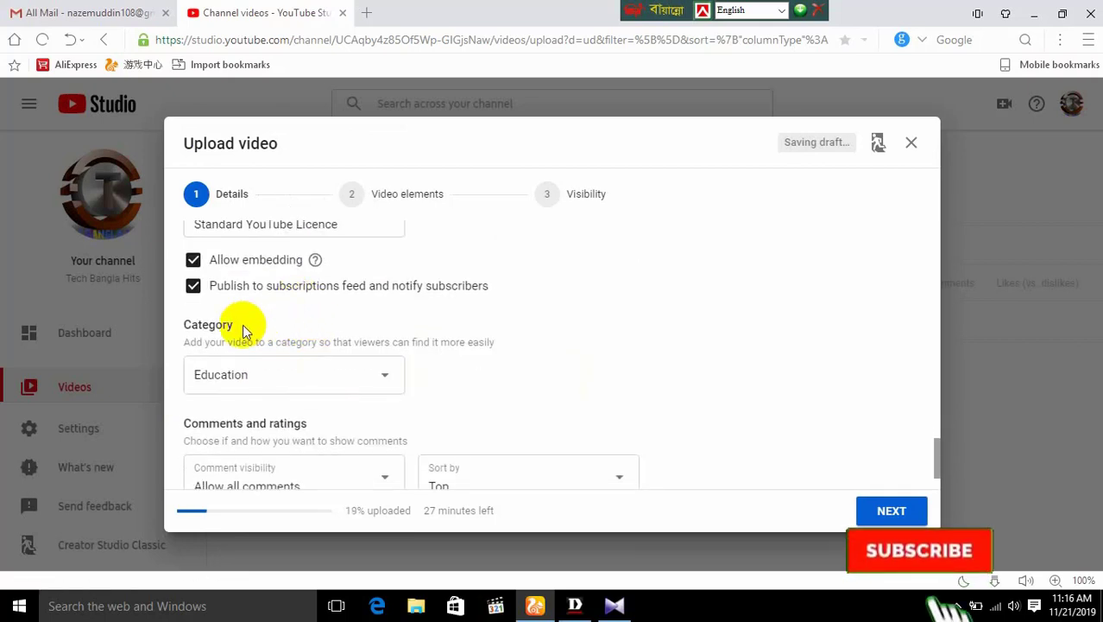
left_click(224, 378)
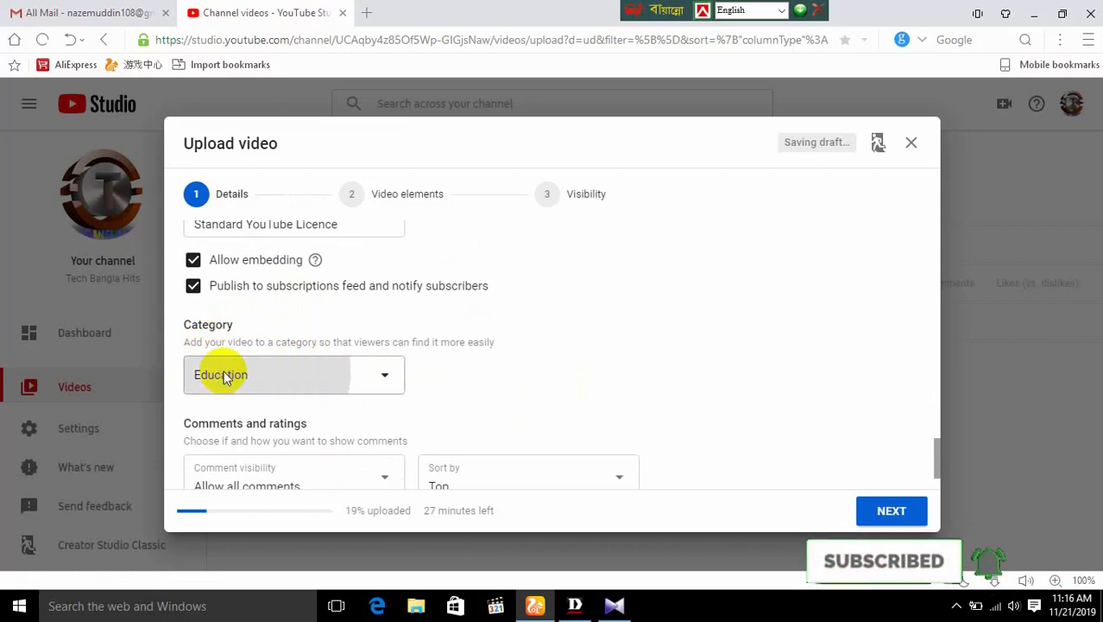
left_click(242, 382)
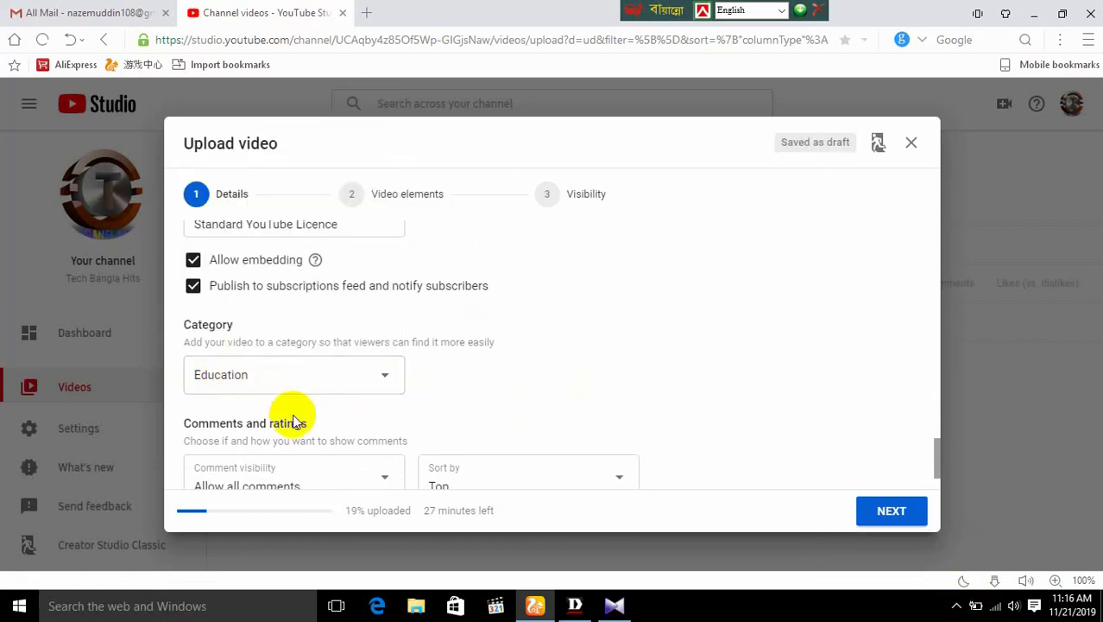
Step: Check the comment and rating settings and the entered details, and proceed to the Video elements stage
scroll(291, 411, "down", 1)
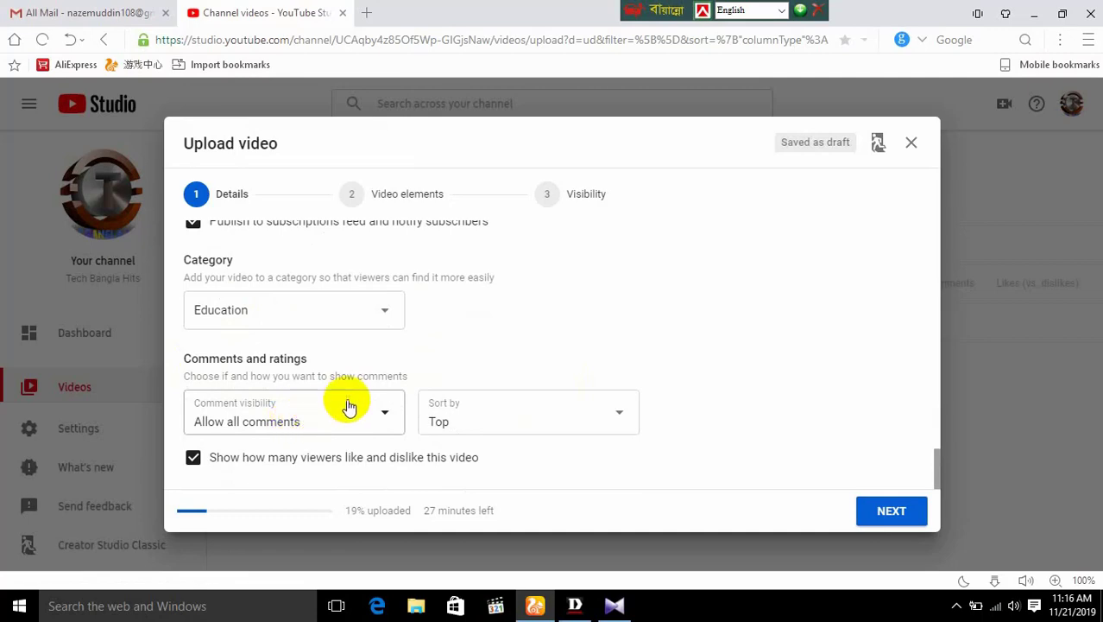
scroll(349, 413, "up", 10)
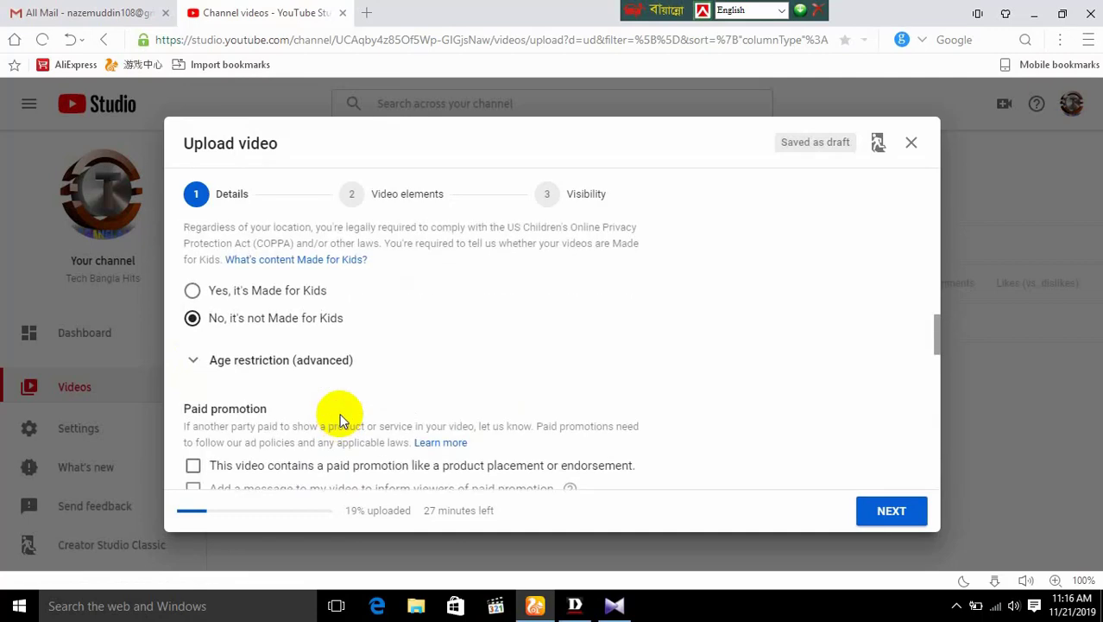
scroll(340, 419, "up", 5)
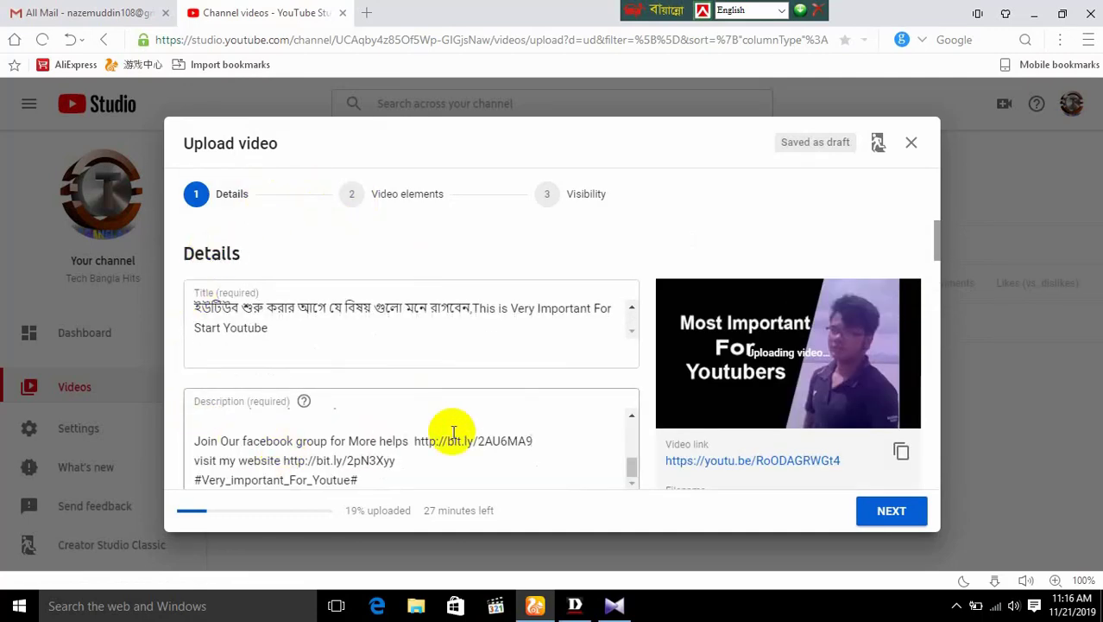
left_click(894, 513)
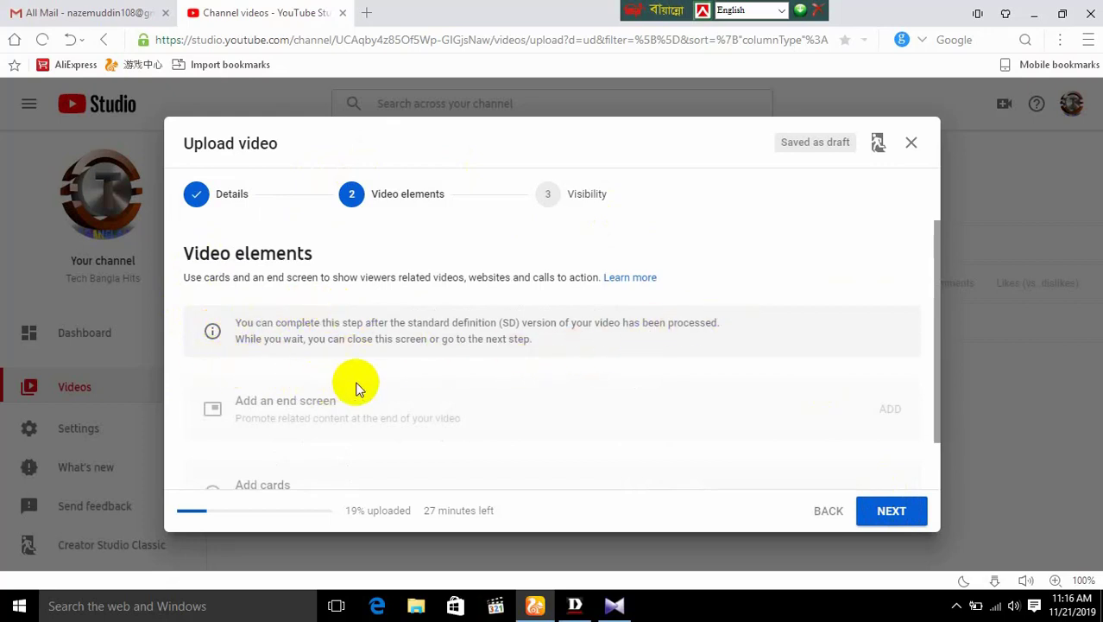
Step: Look over the end screen and cards options and proceed to the Visibility stage without adding any
scroll(423, 406, "down", 1)
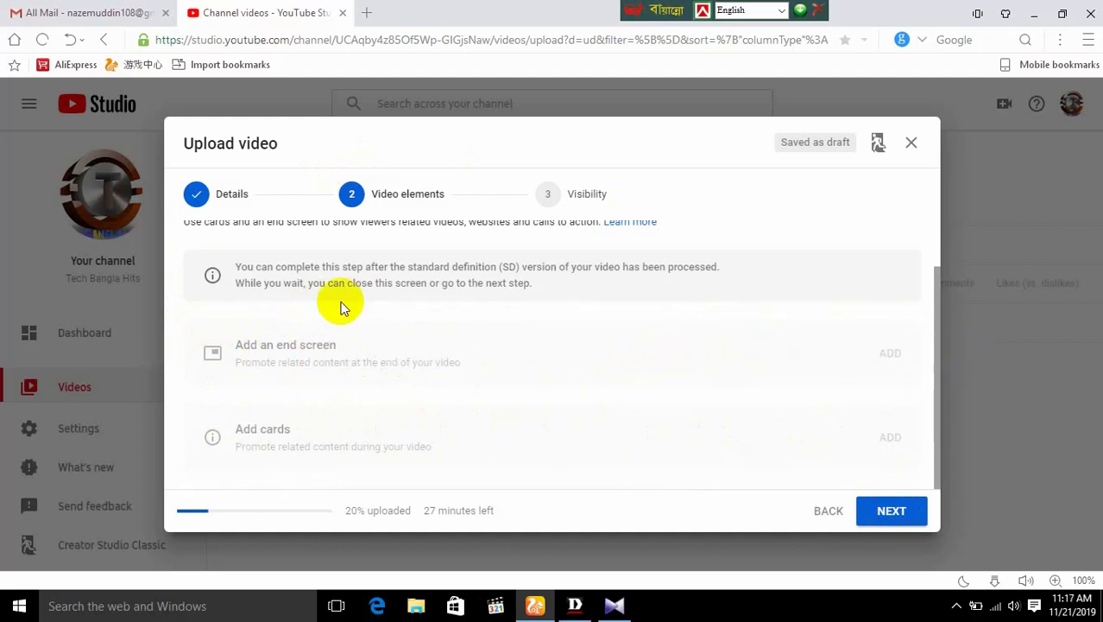
scroll(346, 313, "up", 1)
scroll(320, 320, "down", 1)
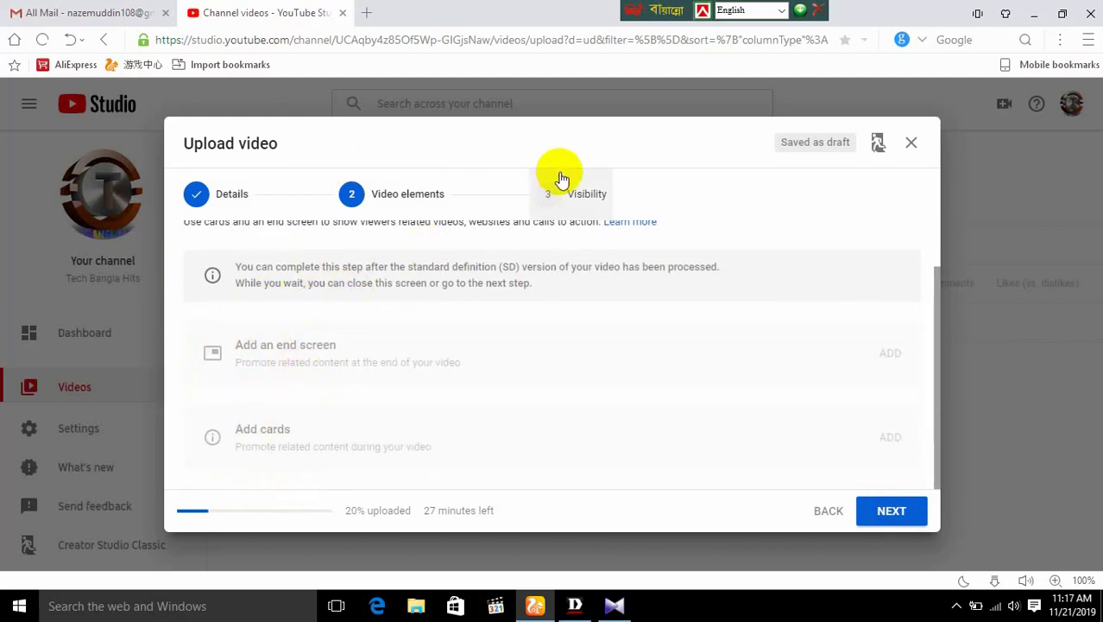
left_click(905, 511)
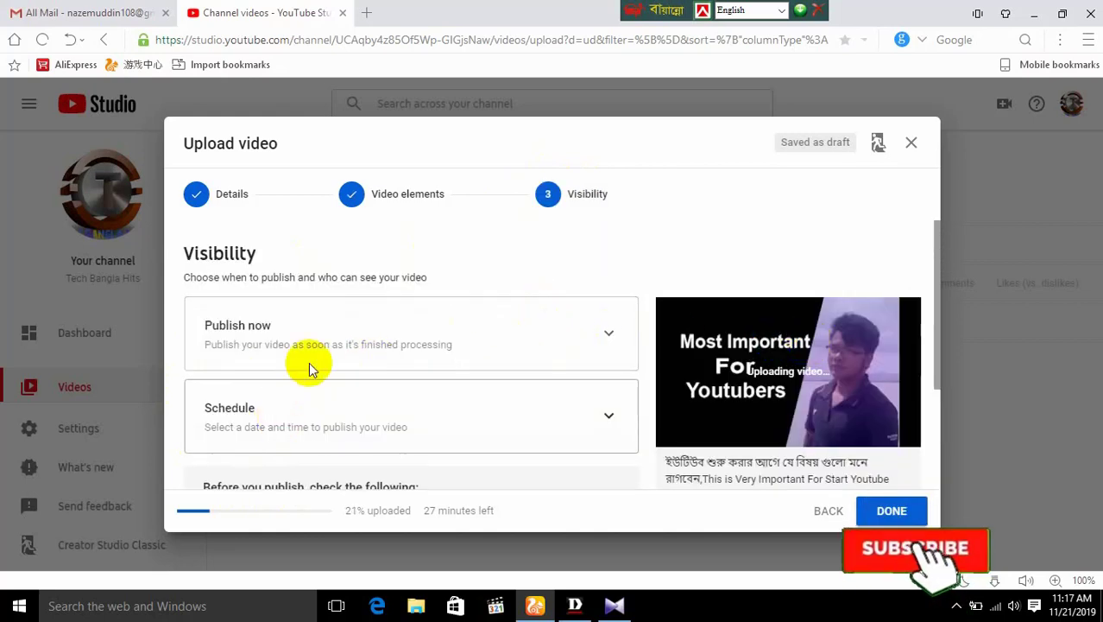
Step: Set the video to publish now with Public visibility, without making it a Premiere
left_click(329, 334)
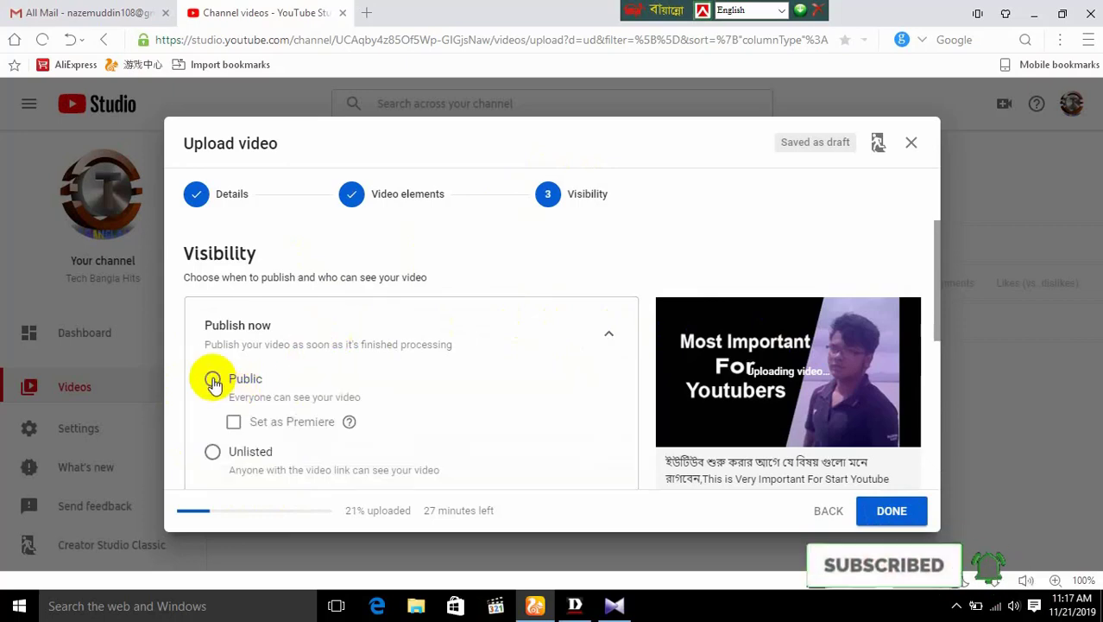
left_click(213, 380)
scroll(363, 432, "down", 1)
scroll(271, 424, "up", 1)
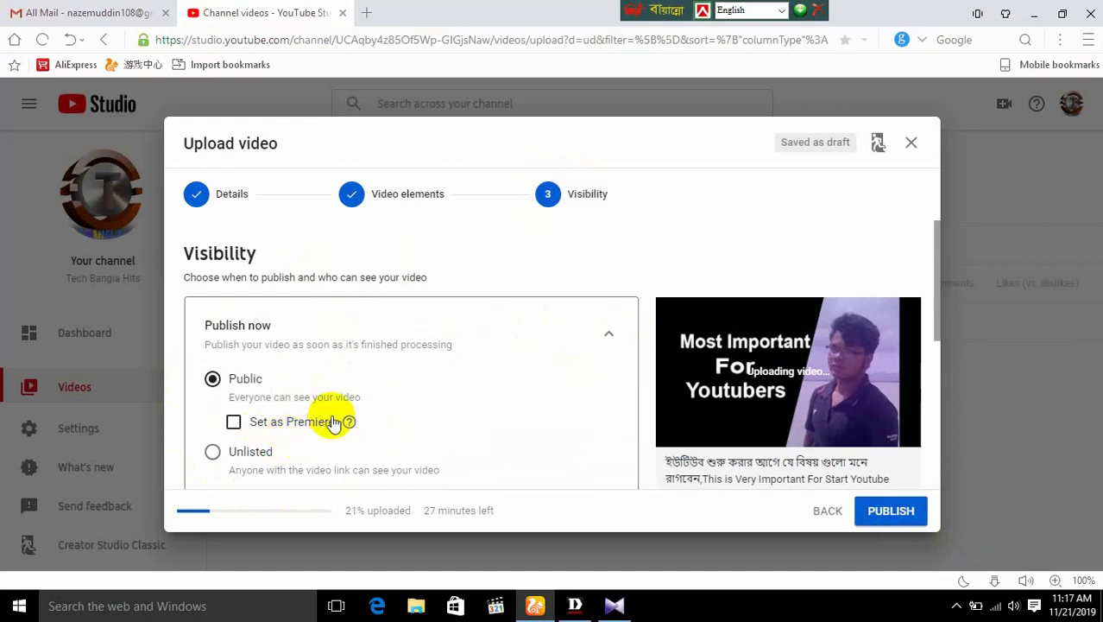
scroll(348, 427, "down", 2)
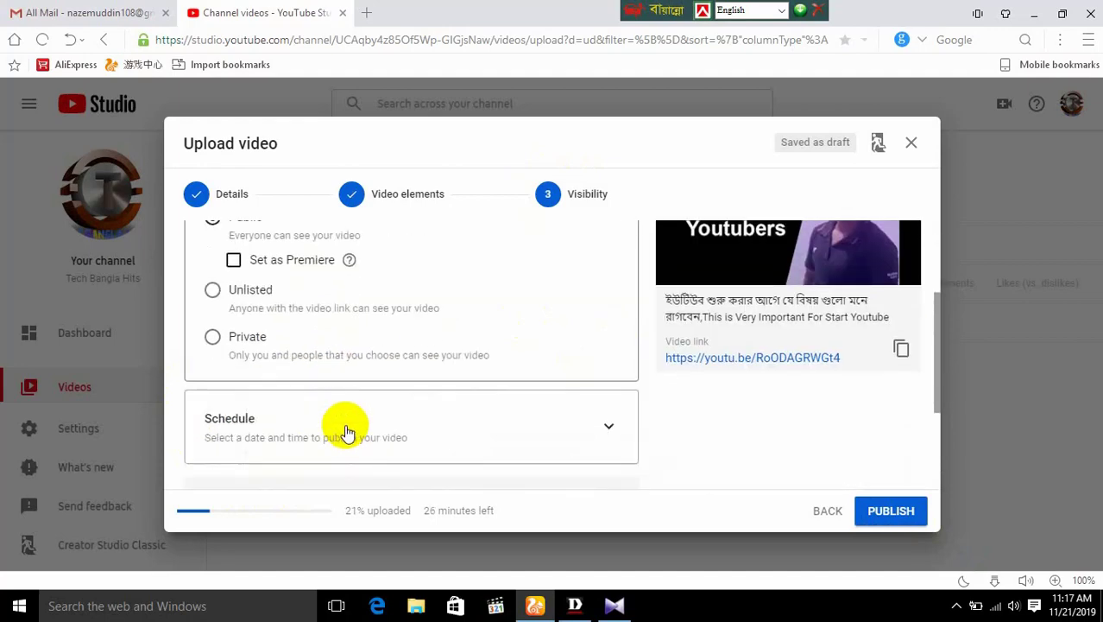
scroll(333, 312, "up", 1)
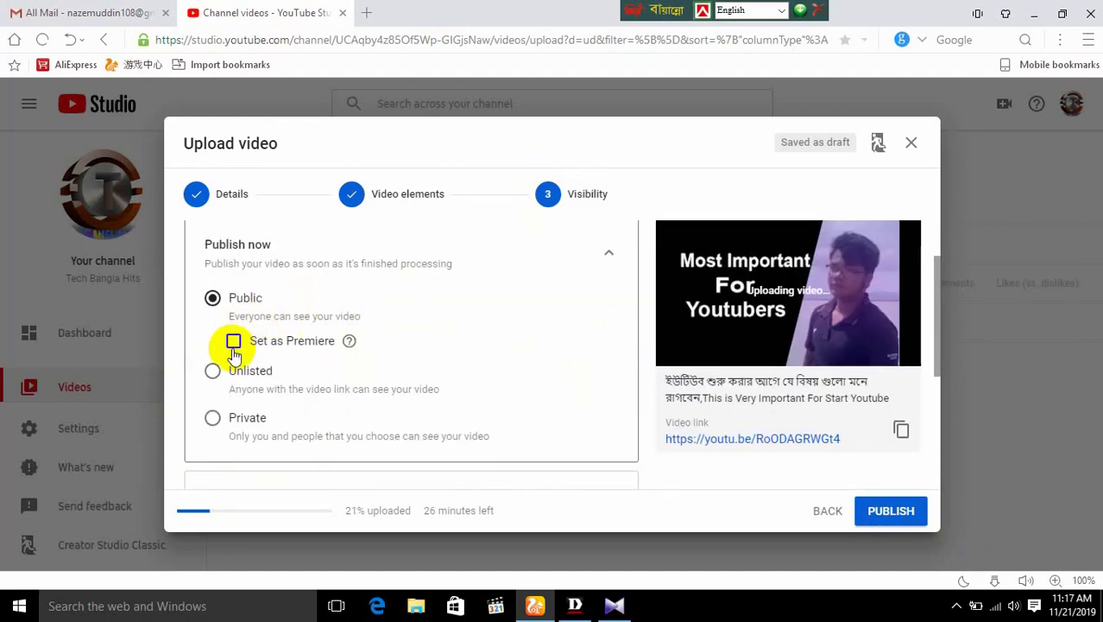
left_click(221, 390)
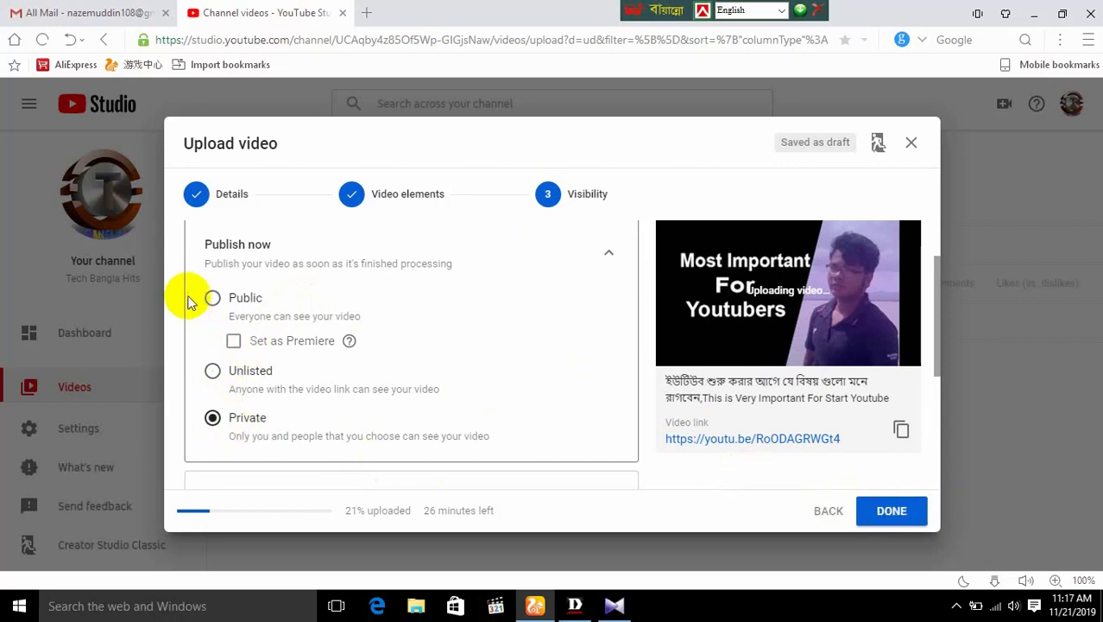
left_click(212, 298)
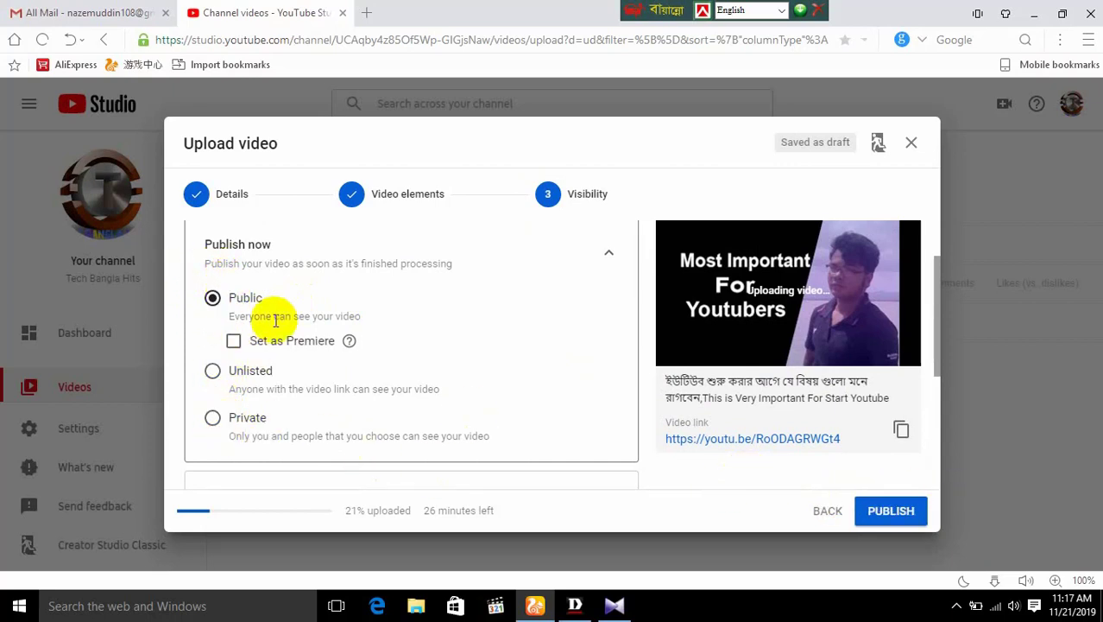
Step: Collapse the Publish now options and review the schedule option and the pre-publish checks below them
scroll(385, 335, "up", 1)
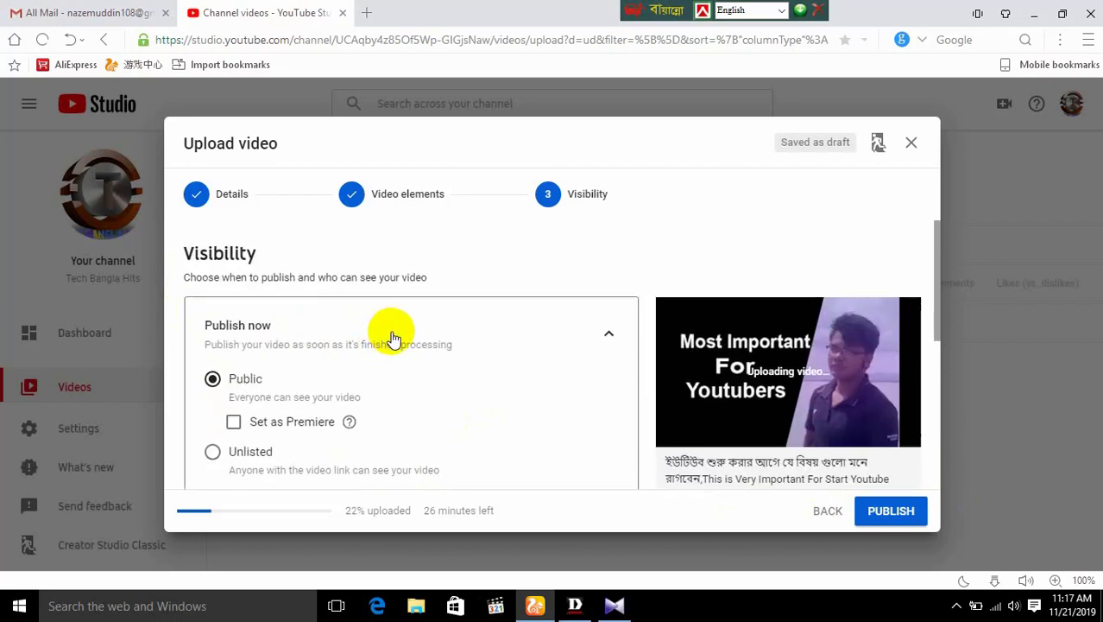
left_click(464, 326)
scroll(448, 406, "down", 3)
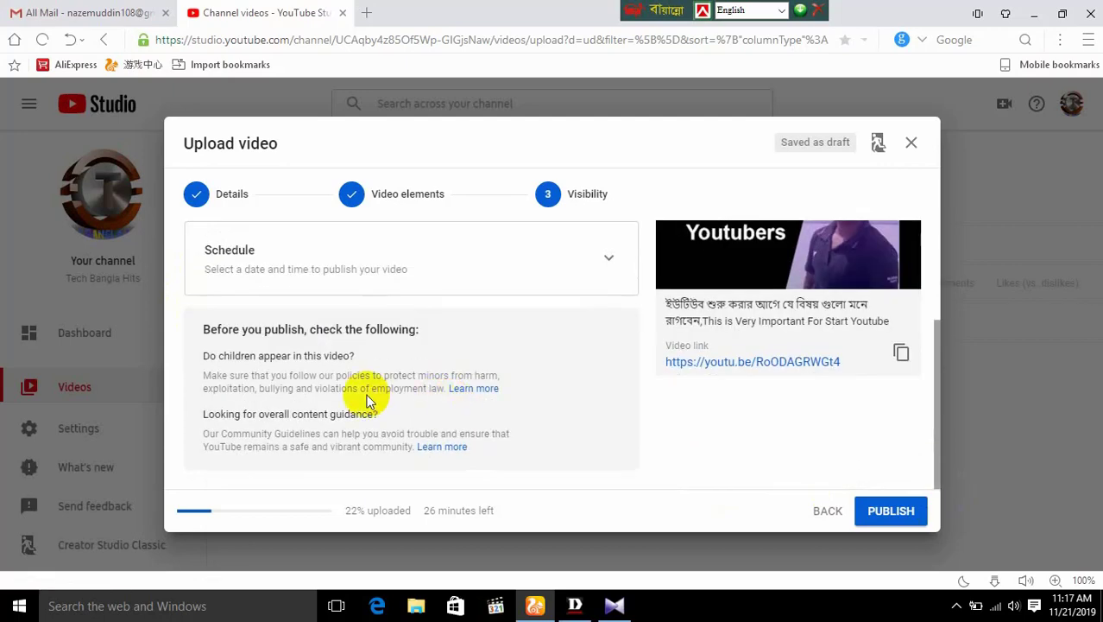
scroll(424, 360, "up", 3)
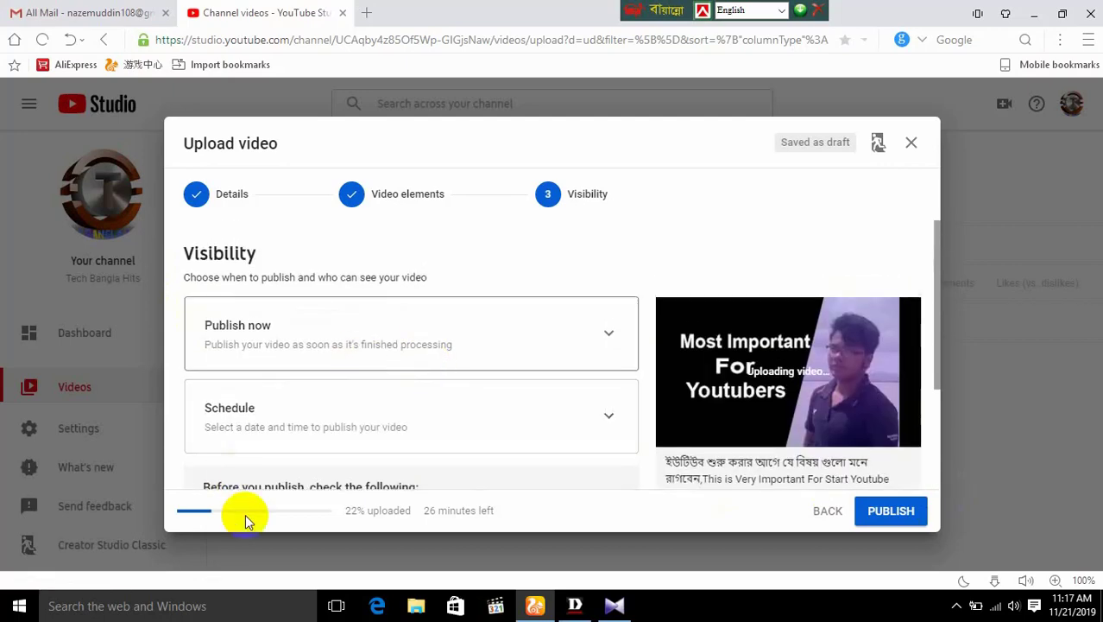